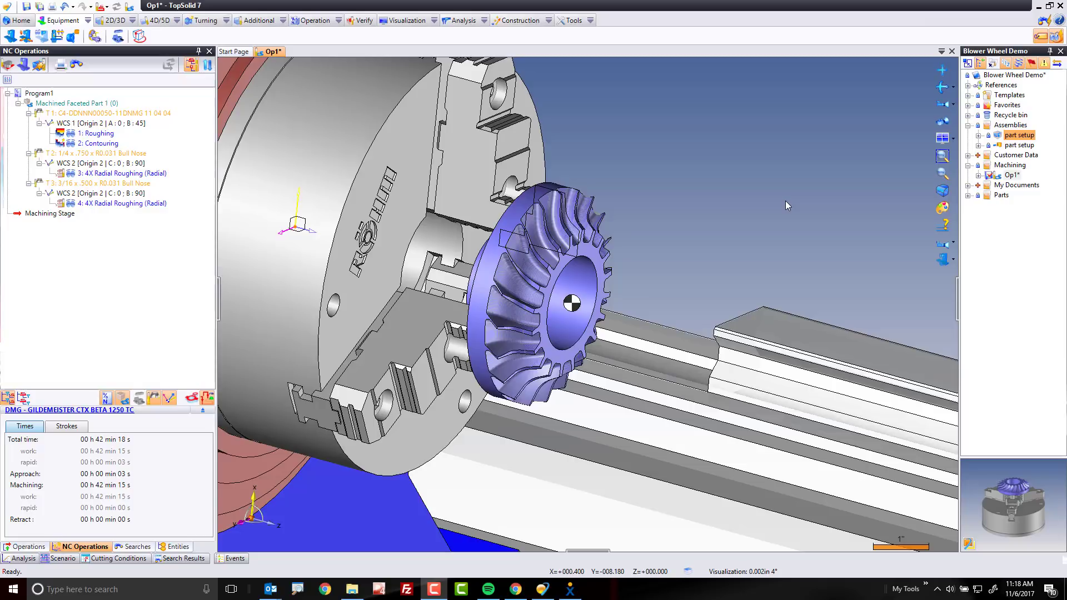
Zoom in on the blower wheel blade
{"action": "scroll", "coordinate": [694, 233], "scroll_direction": "up", "scroll_amount": 5}
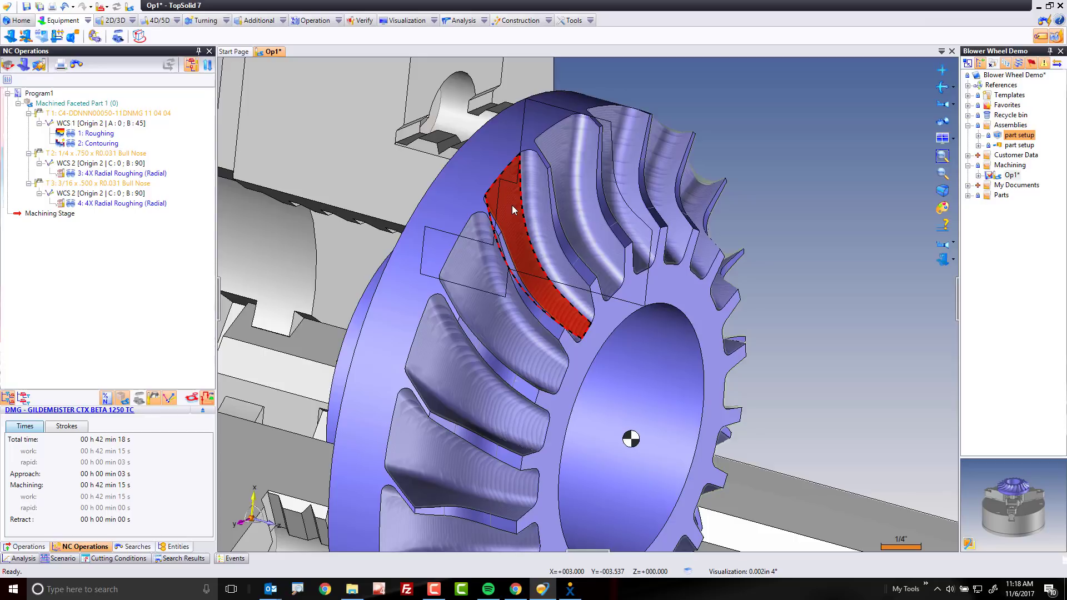
Hide the stock from the blade face menu, then check the face and Machined Faceted Part 1 menus
{"action": "right_click", "coordinate": [512, 210]}
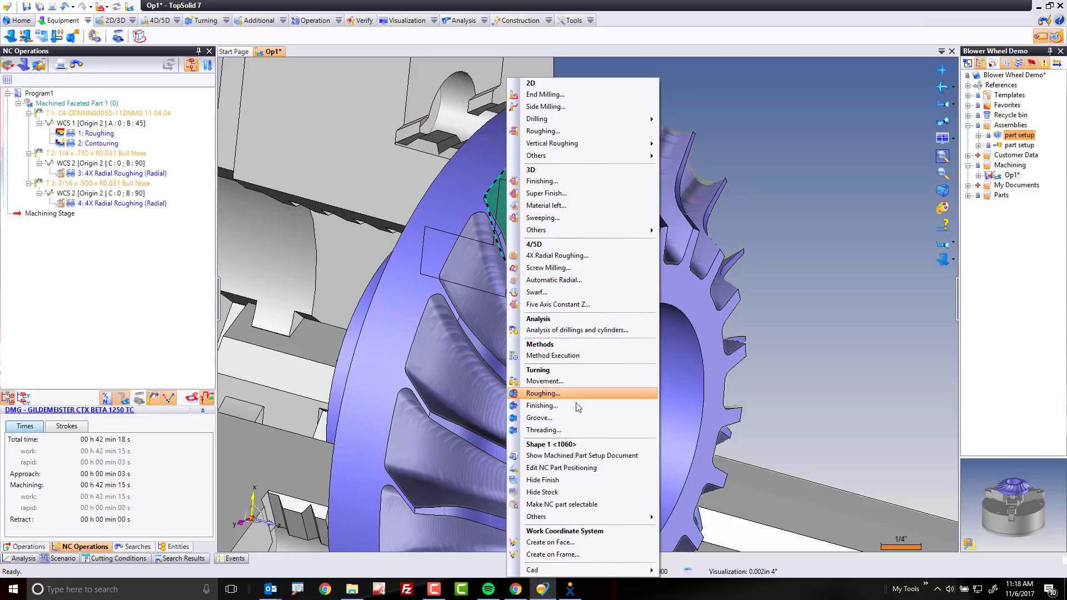
{"action": "left_click", "coordinate": [566, 494]}
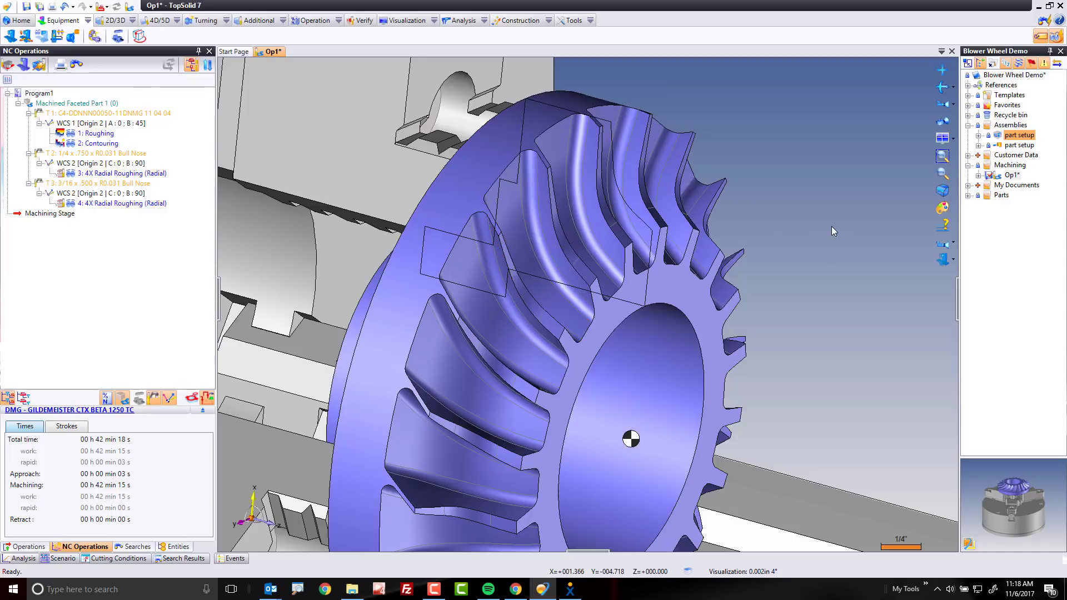
{"action": "right_click", "coordinate": [520, 239]}
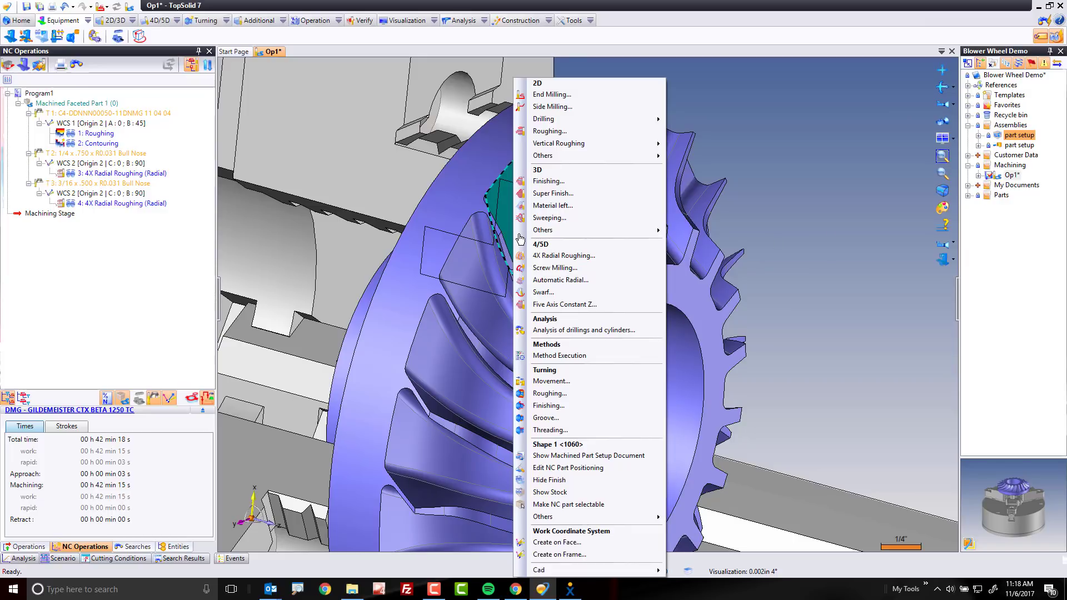
{"action": "left_click", "coordinate": [561, 504]}
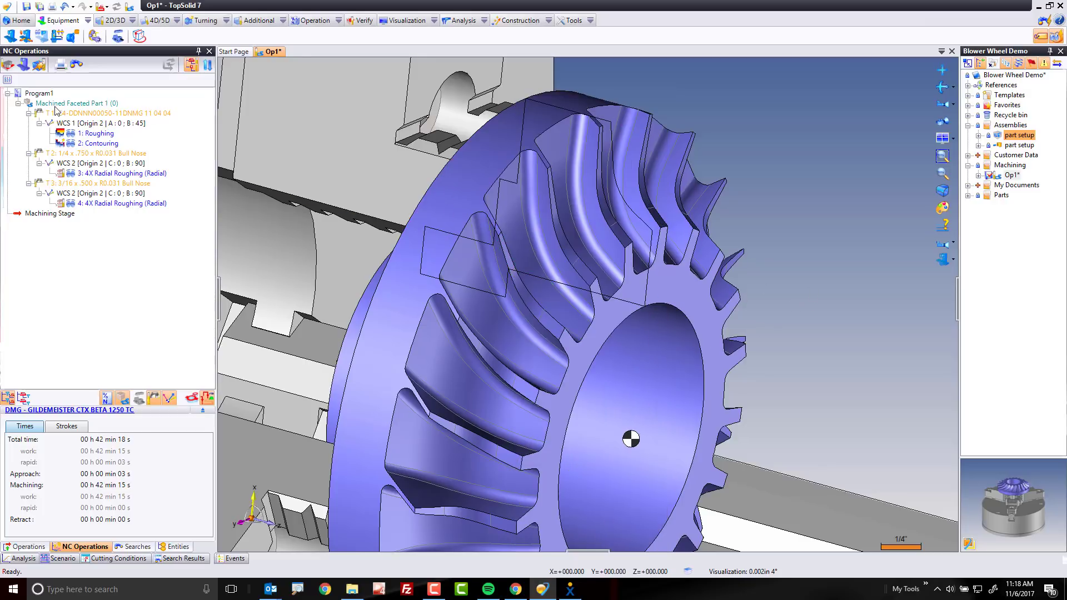
{"action": "right_click", "coordinate": [92, 107]}
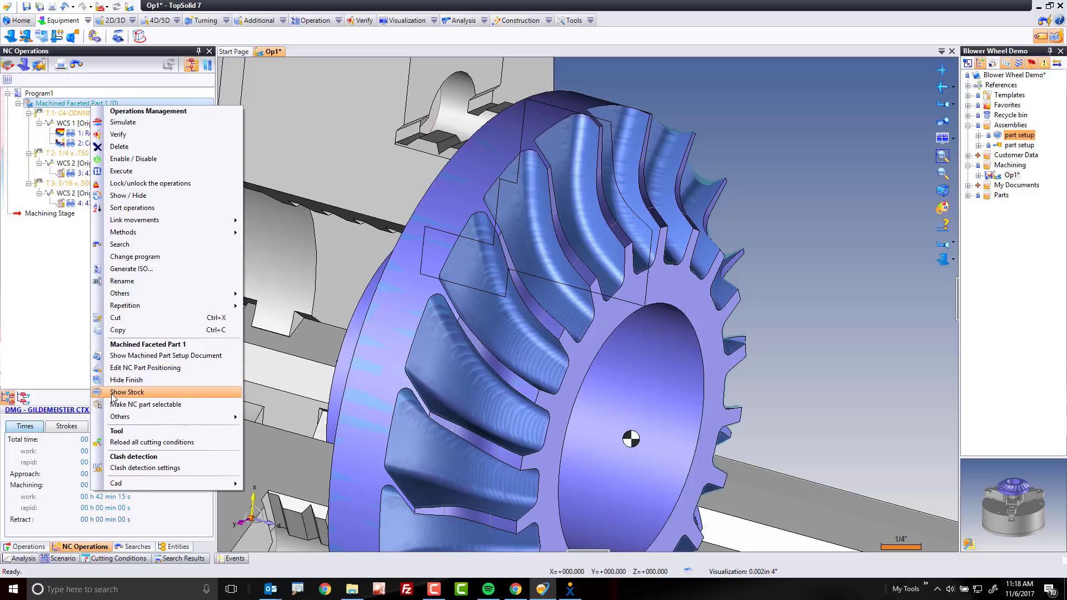
{"action": "left_click", "coordinate": [34, 304]}
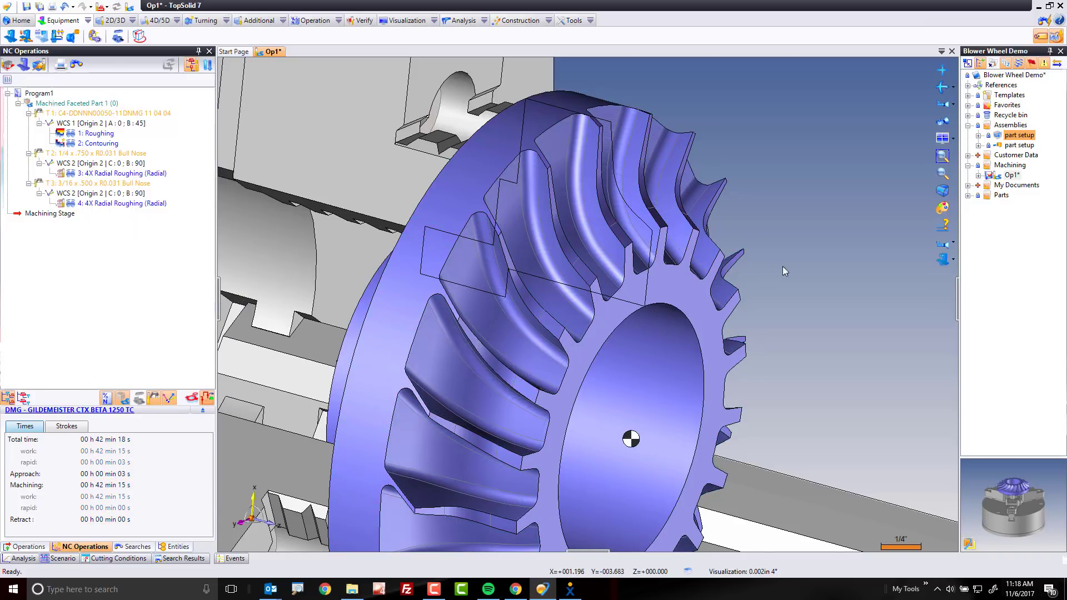
Toggle the lathe machine display off, leaving only the chuck and blower wheel visible
{"action": "scroll", "coordinate": [560, 367], "scroll_direction": "down", "scroll_amount": 5}
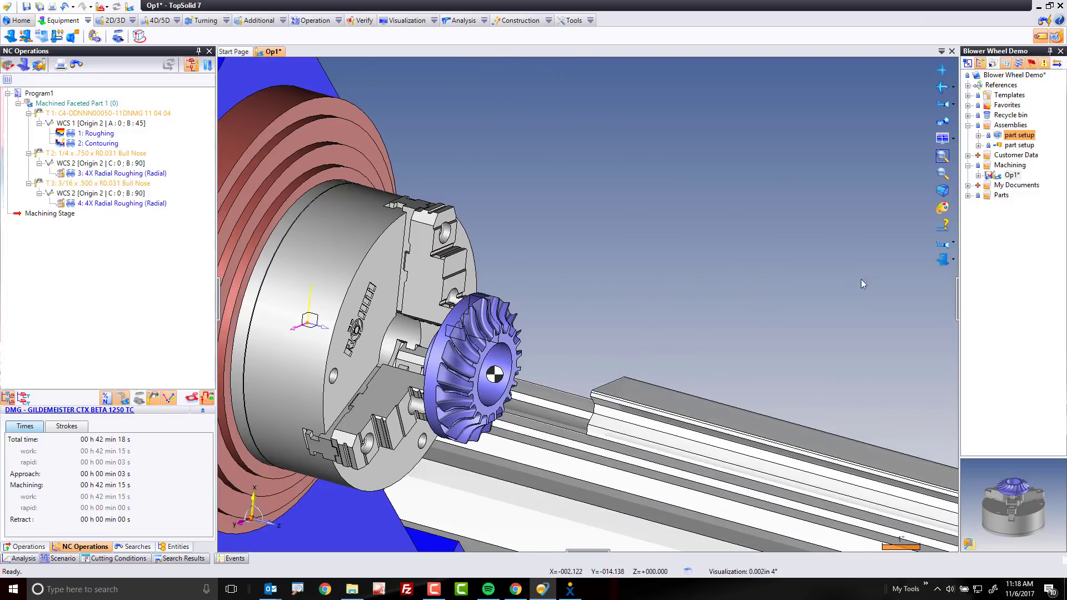
{"action": "left_click", "coordinate": [944, 260]}
{"action": "scroll", "coordinate": [861, 286], "scroll_direction": "down", "scroll_amount": 3}
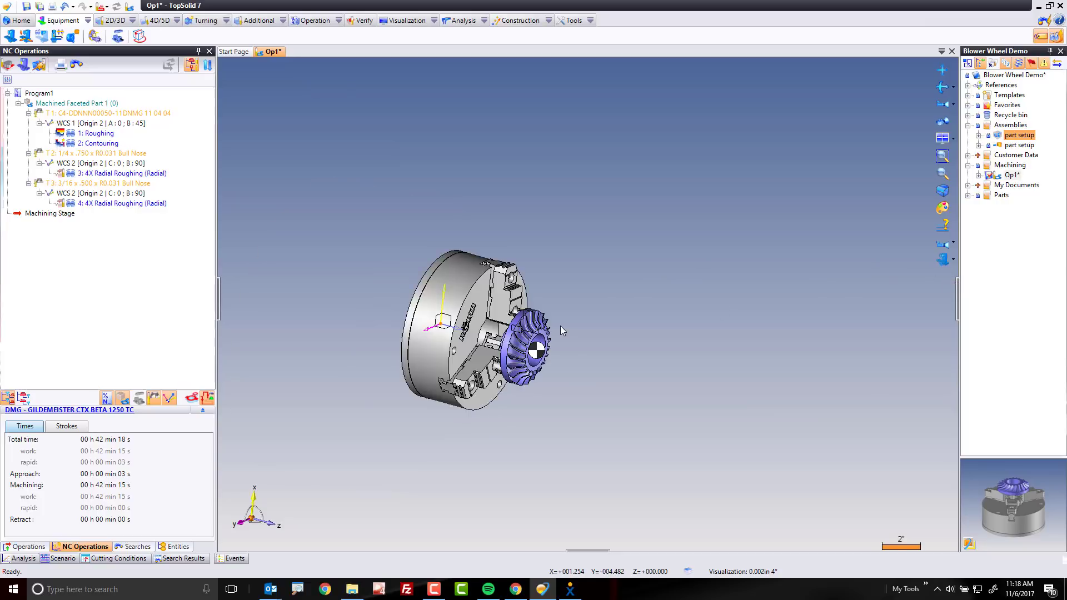
{"action": "left_click", "coordinate": [944, 260]}
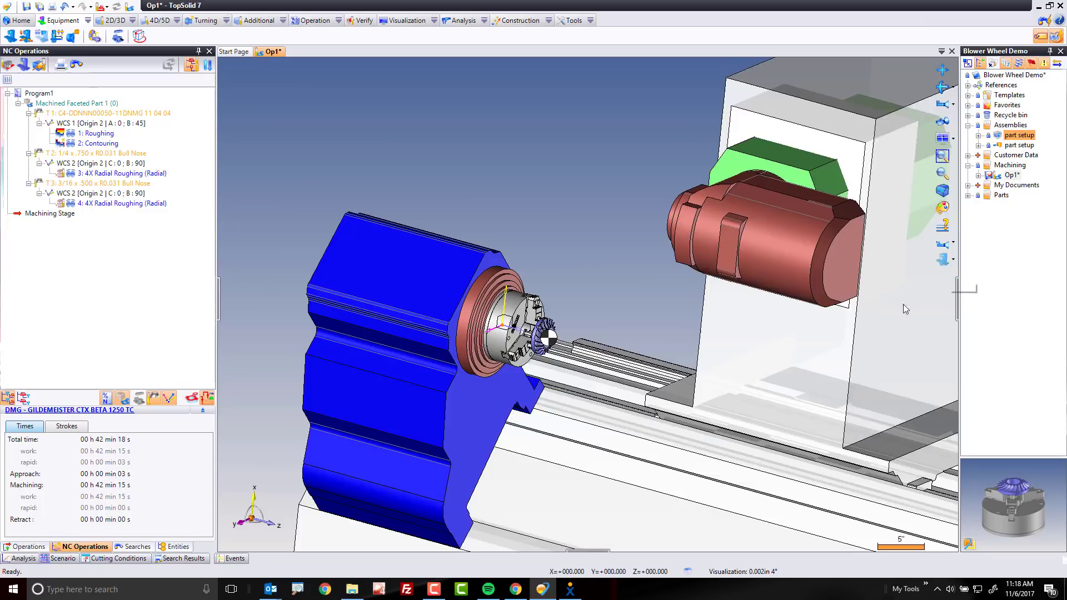
{"action": "left_click", "coordinate": [944, 260]}
{"action": "scroll", "coordinate": [555, 334], "scroll_direction": "up", "scroll_amount": 5}
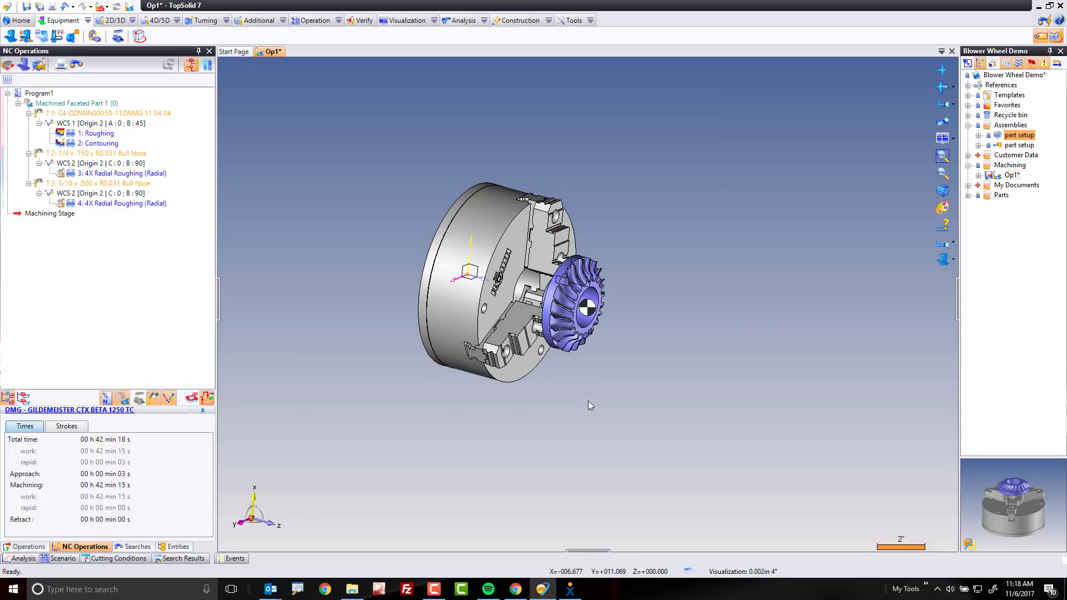
{"action": "scroll", "coordinate": [605, 369], "scroll_direction": "up", "scroll_amount": 5}
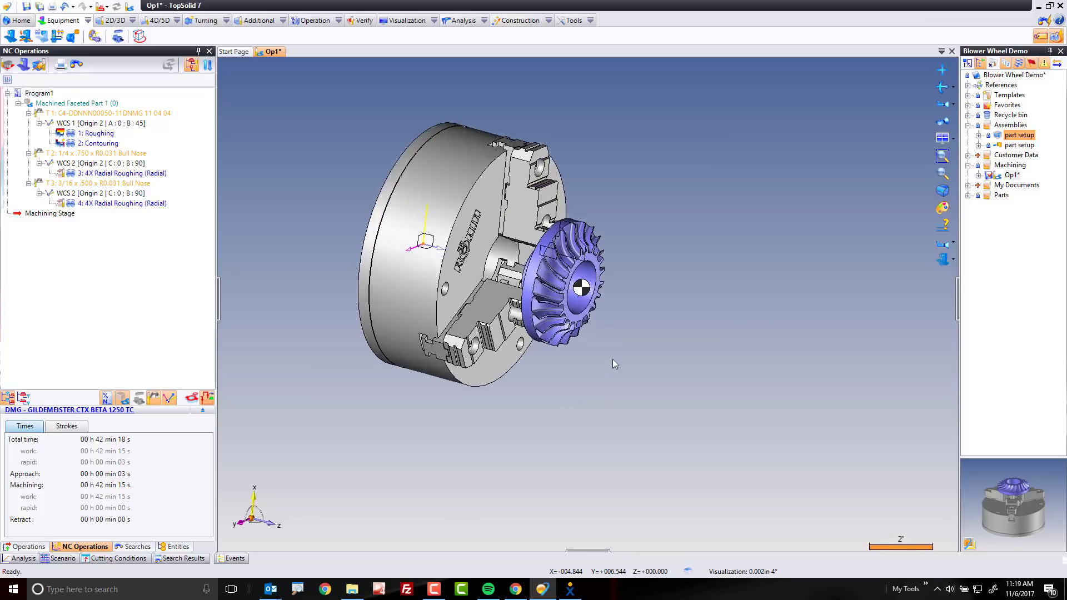
{"action": "scroll", "coordinate": [638, 311], "scroll_direction": "up", "scroll_amount": 5}
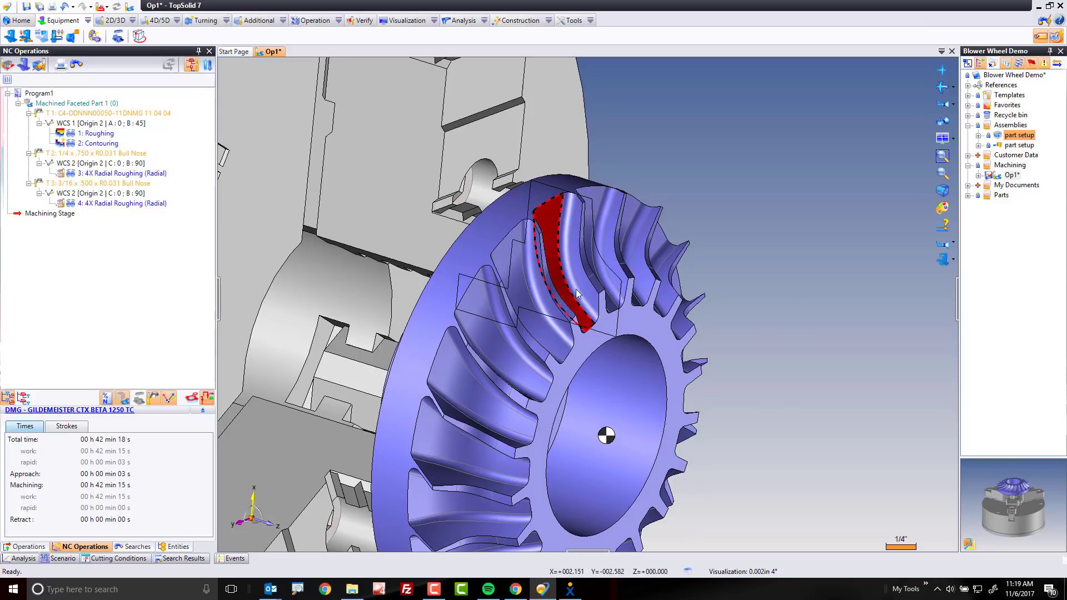
Start a 3D Sweeping operation on the blade face using tool T 4, the 1/8 Ball Mill
{"action": "right_click", "coordinate": [551, 230]}
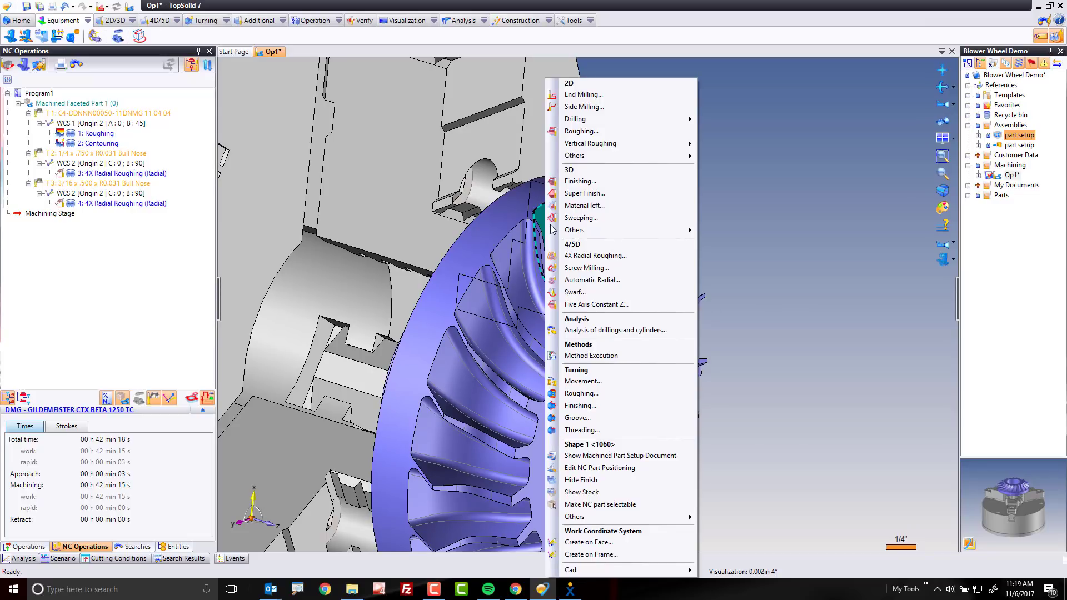
{"action": "left_click", "coordinate": [629, 216]}
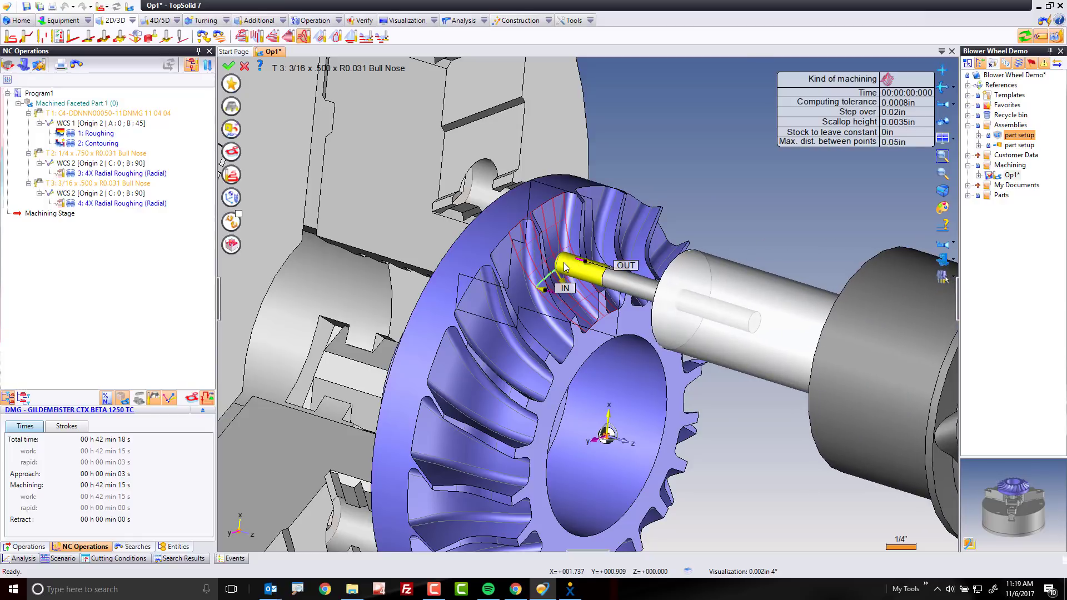
{"action": "left_click", "coordinate": [231, 106]}
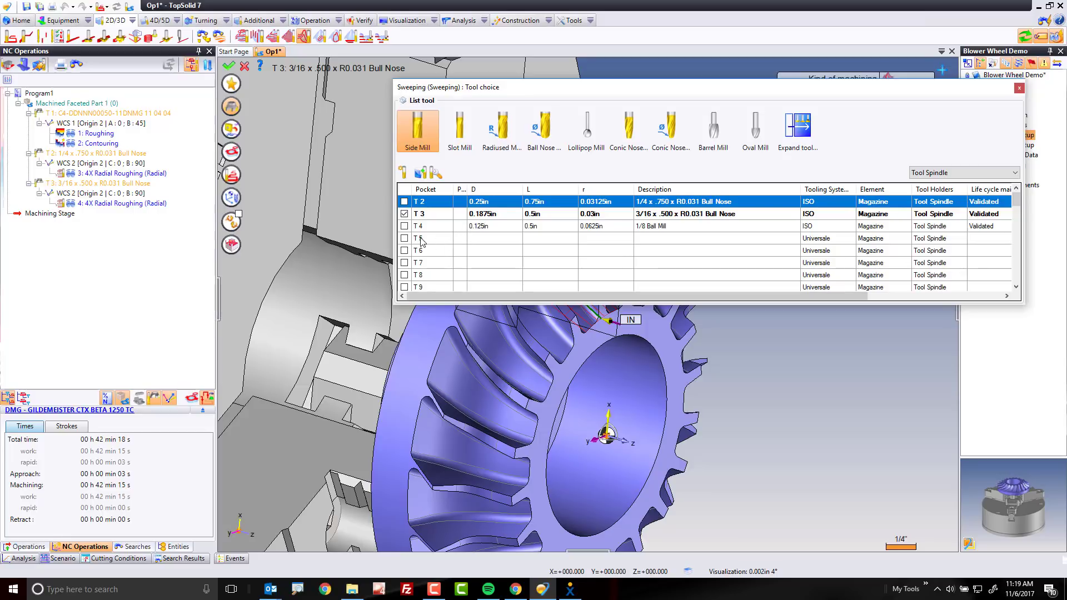
{"action": "left_click", "coordinate": [404, 226]}
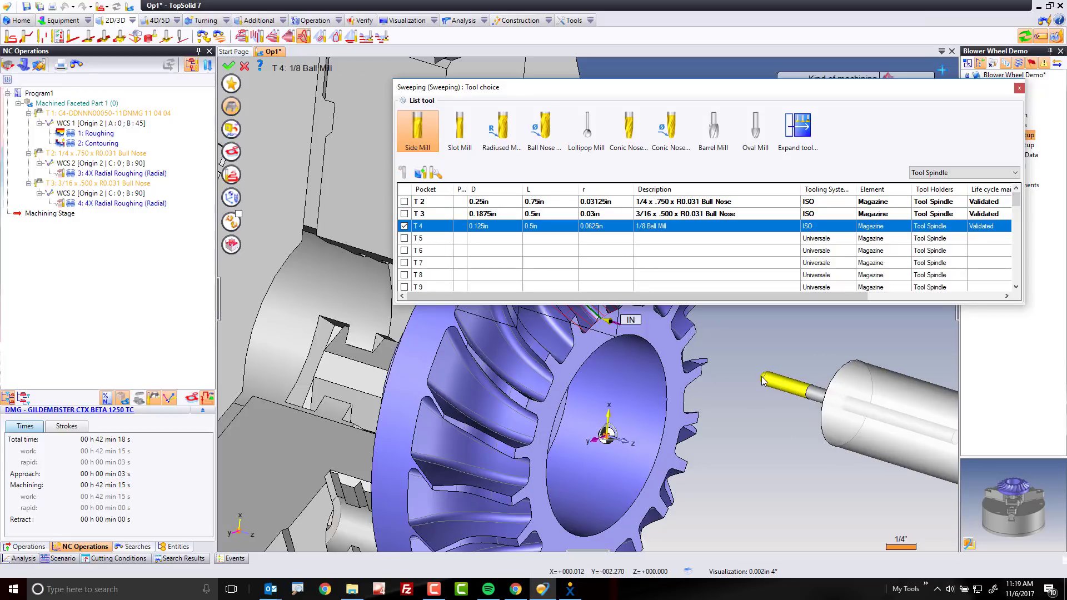
{"action": "left_click", "coordinate": [232, 109]}
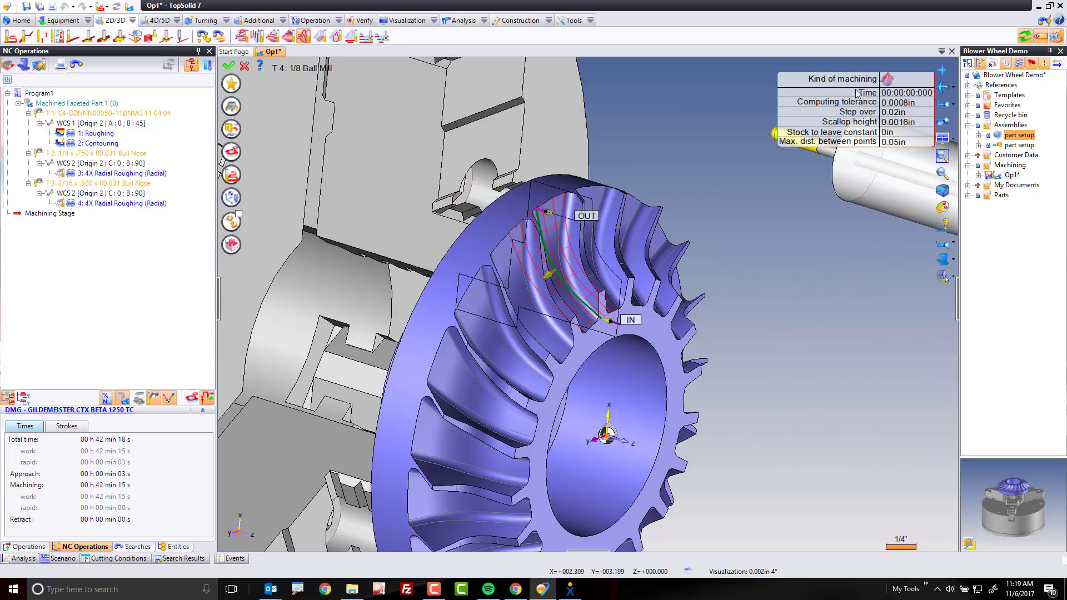
{"action": "left_click", "coordinate": [888, 81]}
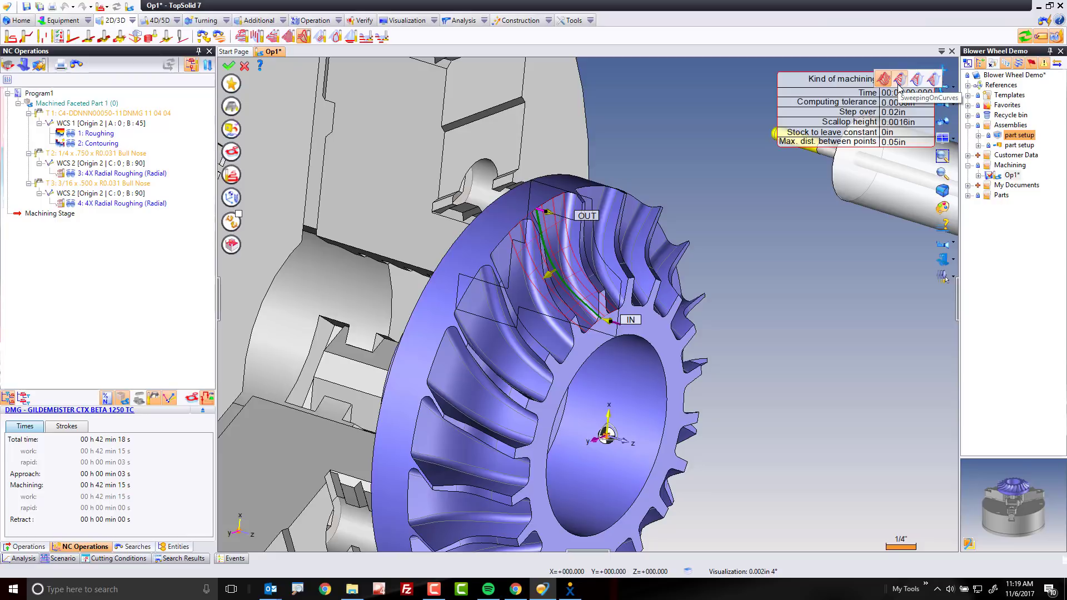
Set the kind to SweepingOnCurves, guided by the blade's first and second edges, and validate
{"action": "left_click", "coordinate": [899, 83]}
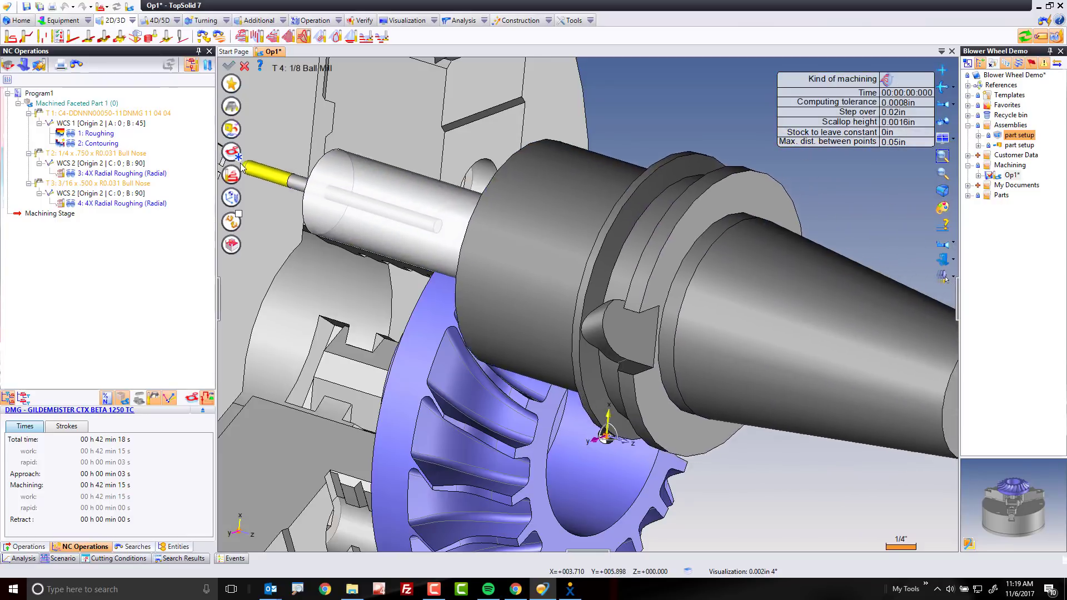
{"action": "left_click", "coordinate": [232, 154]}
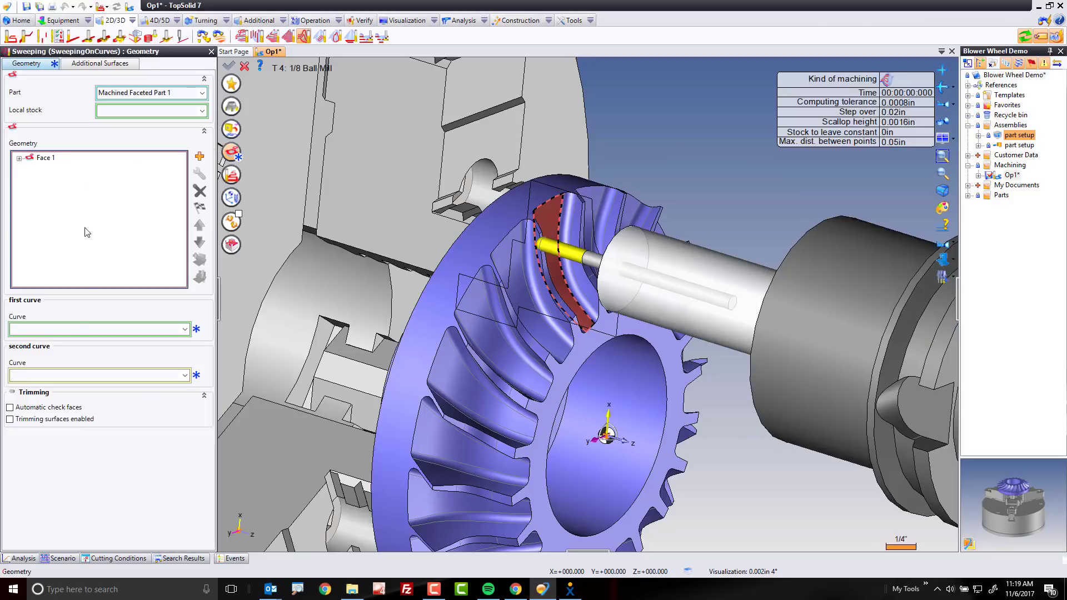
{"action": "left_click", "coordinate": [78, 328]}
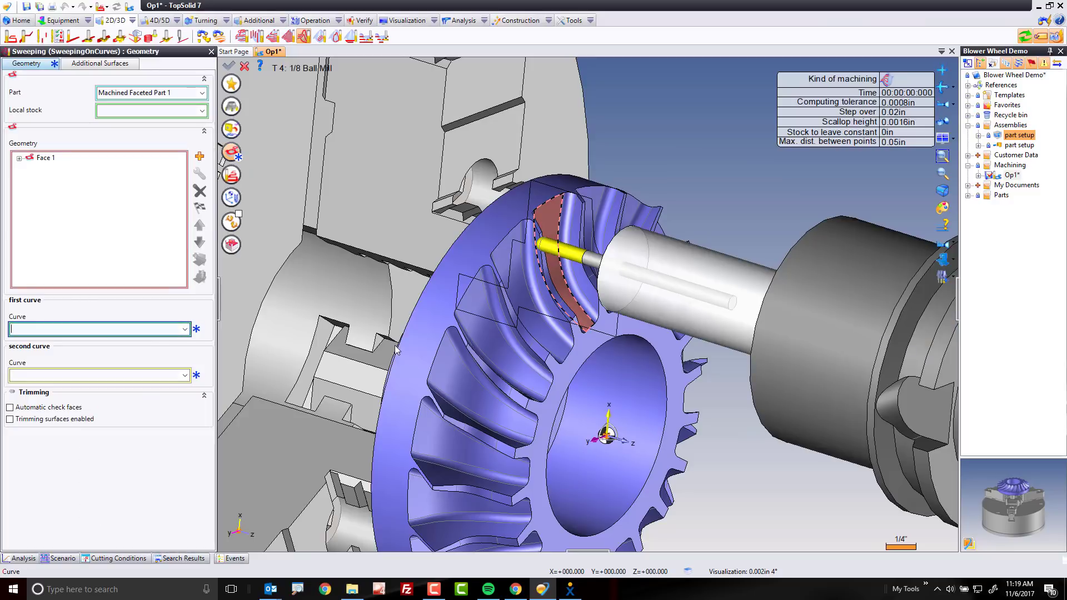
{"action": "left_click", "coordinate": [559, 222]}
{"action": "middle_click_drag", "start_coordinate": [573, 282], "coordinate": [554, 285]}
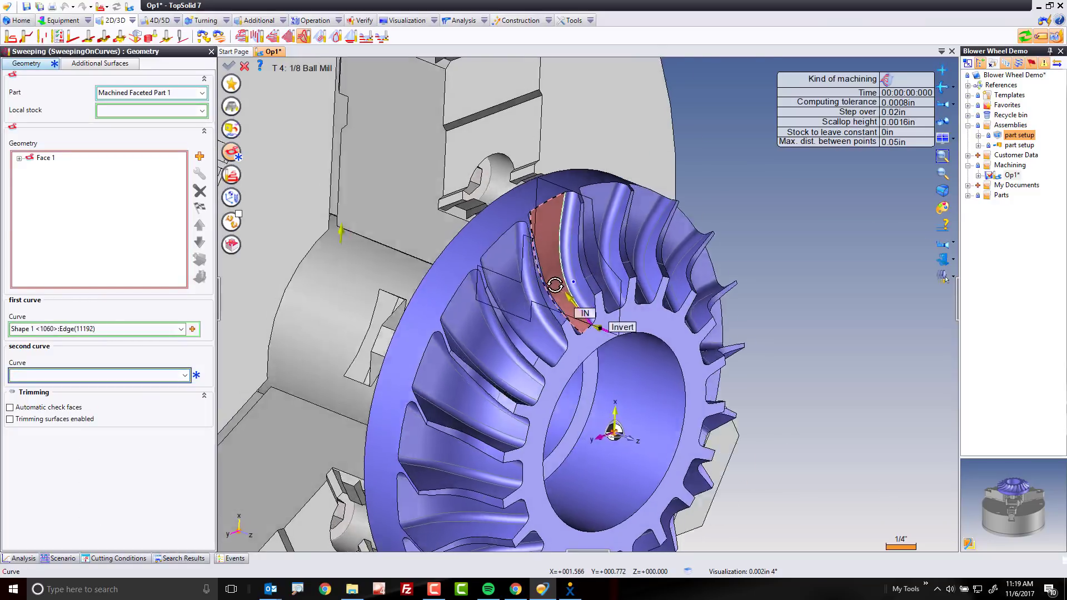
{"action": "scroll", "coordinate": [547, 286], "scroll_direction": "up", "scroll_amount": 5}
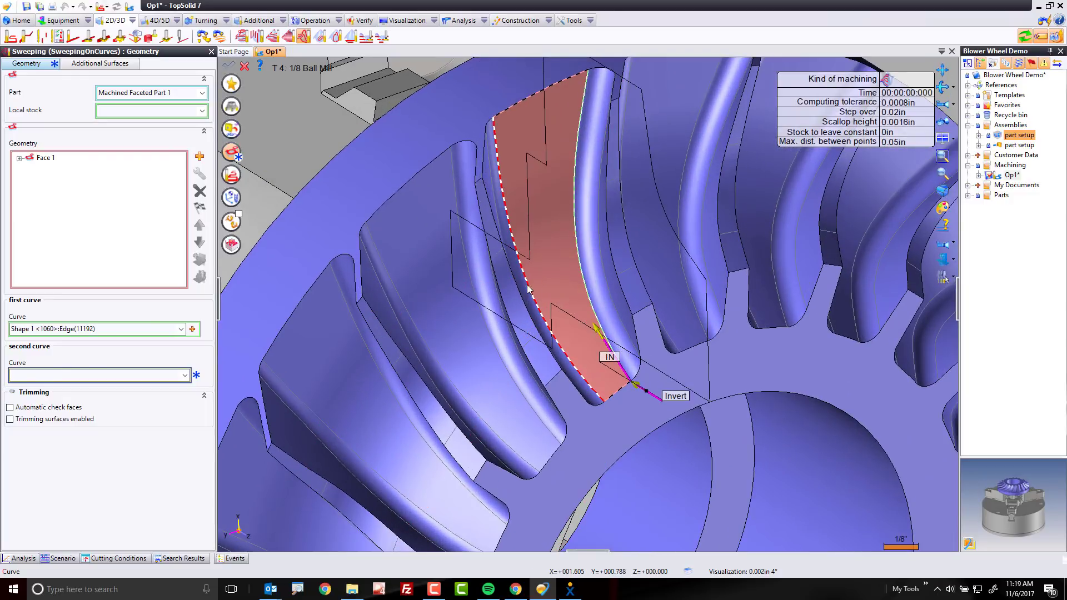
{"action": "left_click", "coordinate": [527, 288]}
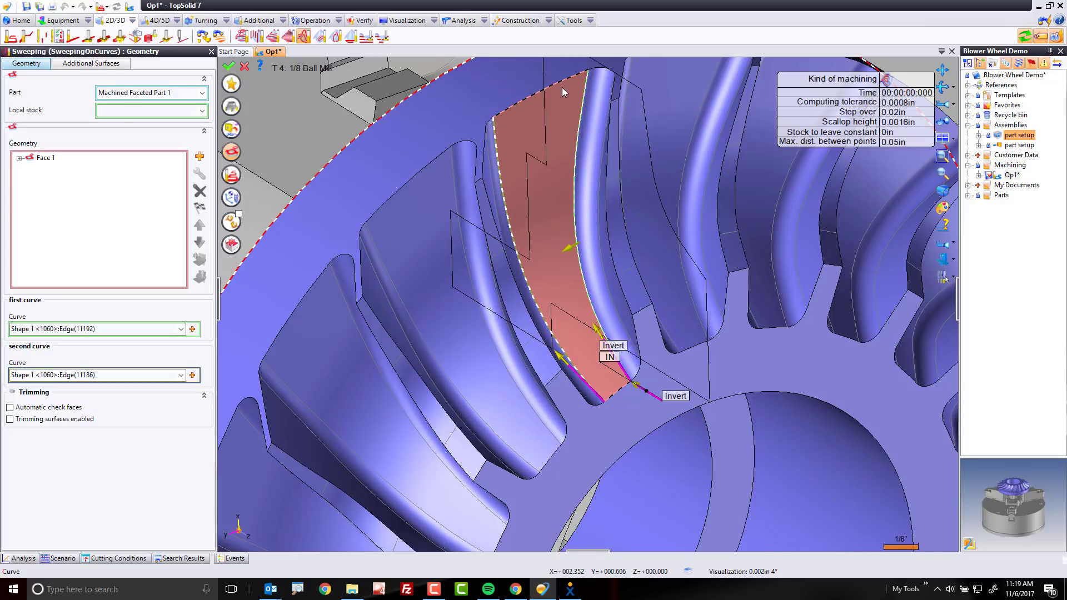
{"action": "scroll", "coordinate": [561, 87], "scroll_direction": "down", "scroll_amount": 5}
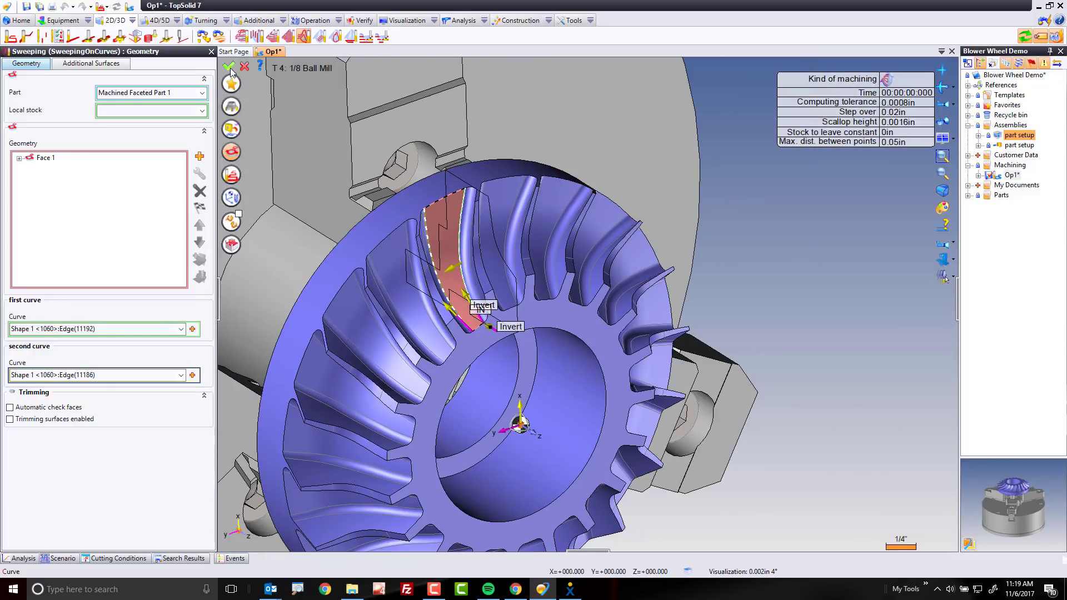
{"action": "left_click", "coordinate": [229, 66]}
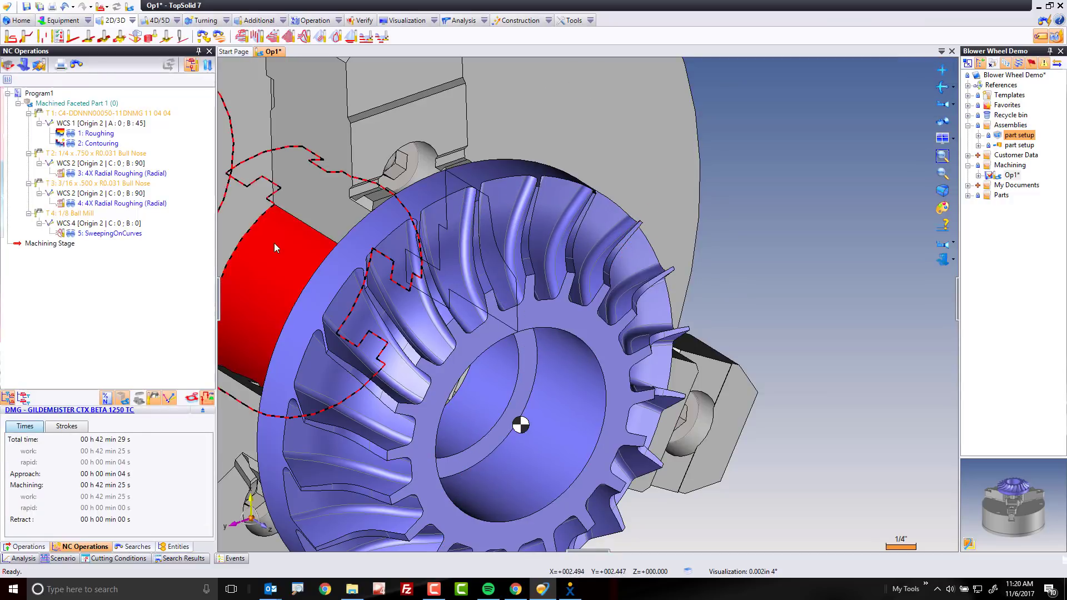
Make 5: SweepingOnCurves a Five axis operation via the Multi Axis option and recompute it
{"action": "double_click", "coordinate": [132, 233]}
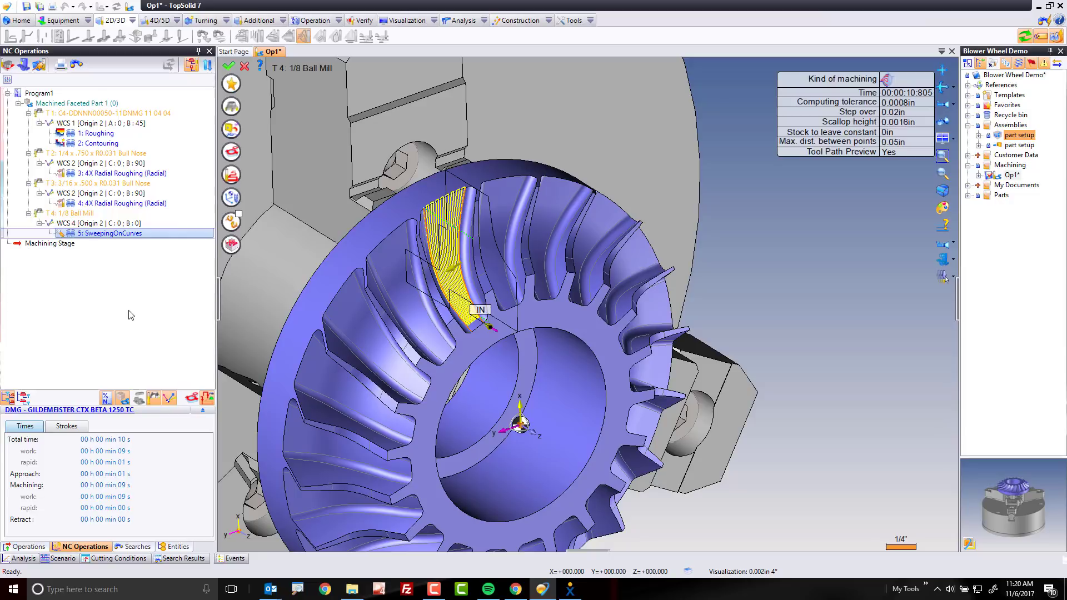
{"action": "left_click", "coordinate": [232, 223]}
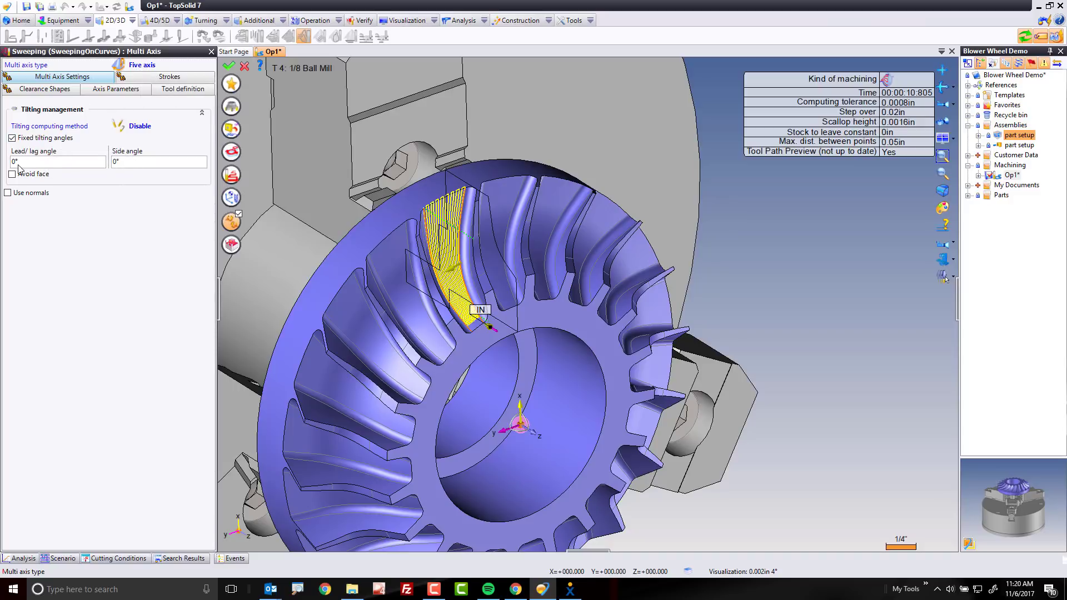
{"action": "left_click", "coordinate": [228, 67]}
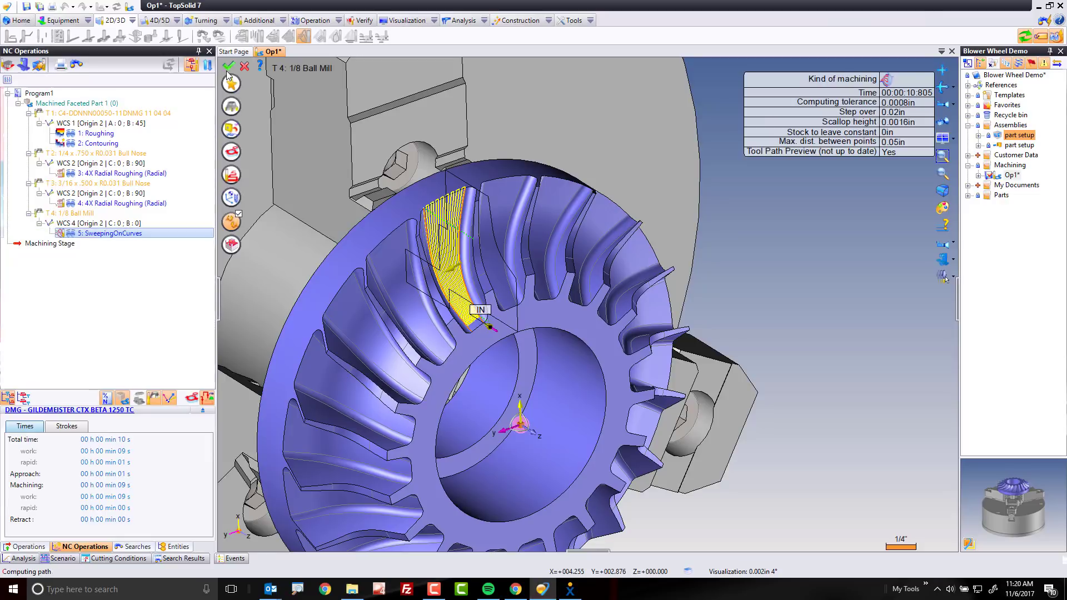
{"action": "left_click", "coordinate": [191, 398]}
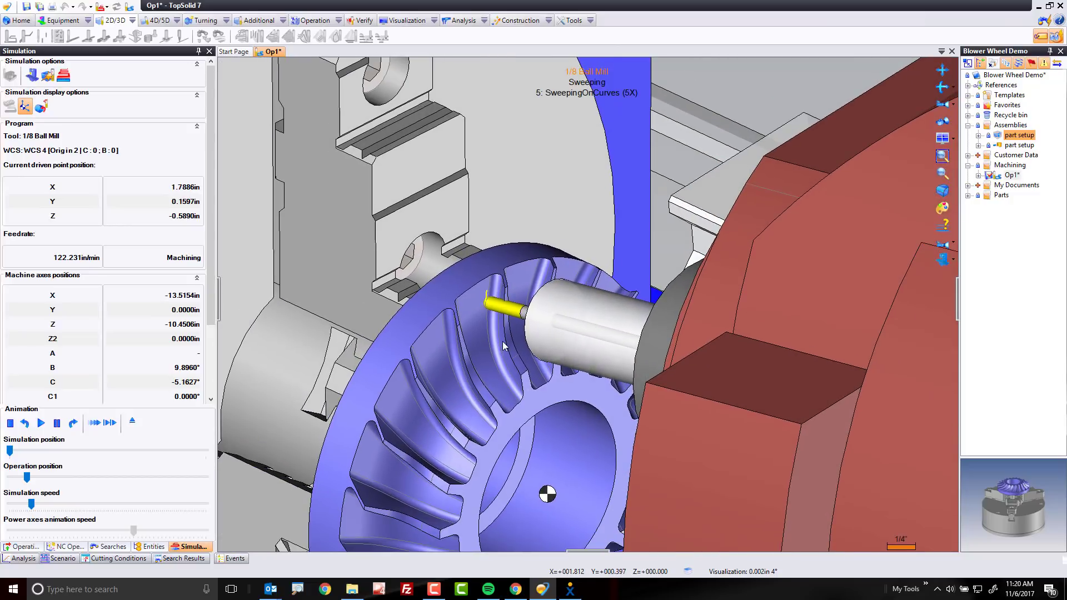
Inspect the 1/8 Ball Mill against the blade, then exit the simulation and deselect the operation
{"action": "scroll", "coordinate": [502, 341], "scroll_direction": "up", "scroll_amount": 5}
{"action": "scroll", "coordinate": [503, 293], "scroll_direction": "up", "scroll_amount": 2}
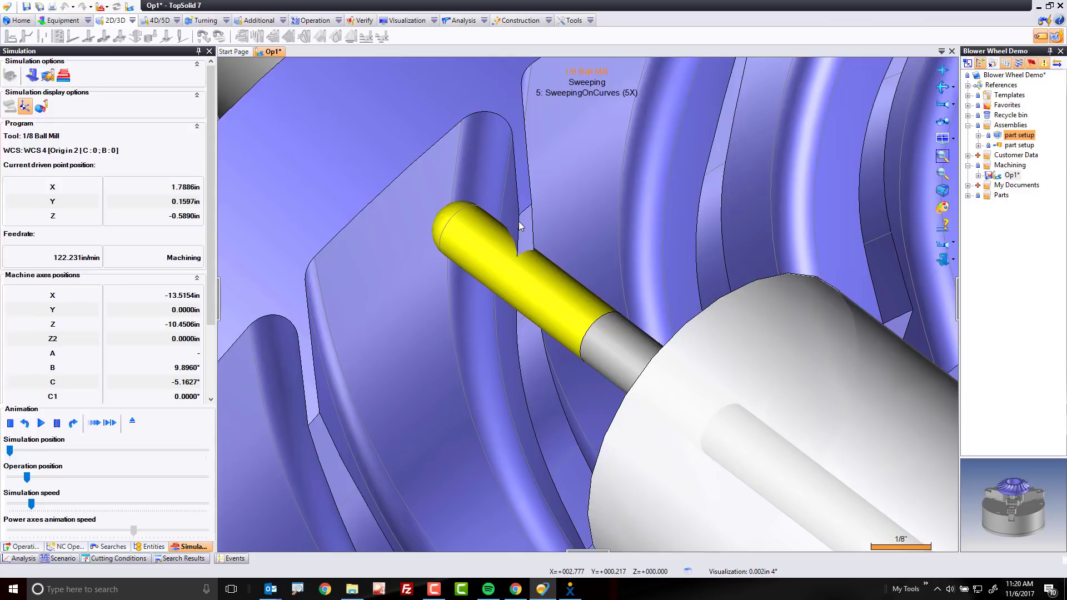
{"action": "key", "text": "Escape"}
{"action": "scroll", "coordinate": [528, 250], "scroll_direction": "down", "scroll_amount": 5}
{"action": "left_click", "coordinate": [730, 294]}
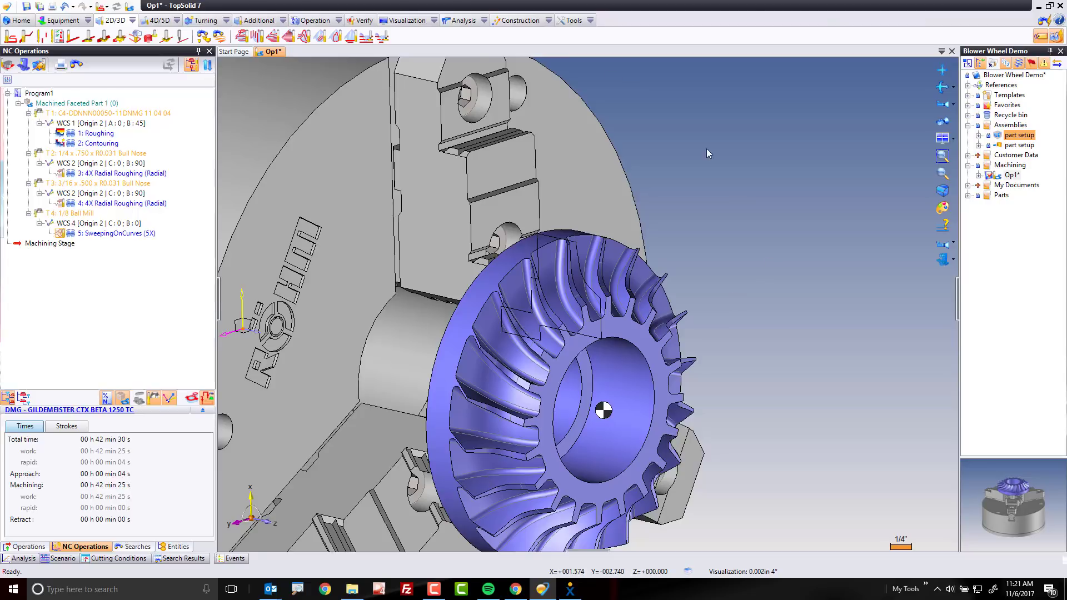
Display the 5: SweepingOnCurves (5X) toolpath on the wheel, then switch to the CAD context
{"action": "left_click", "coordinate": [71, 234]}
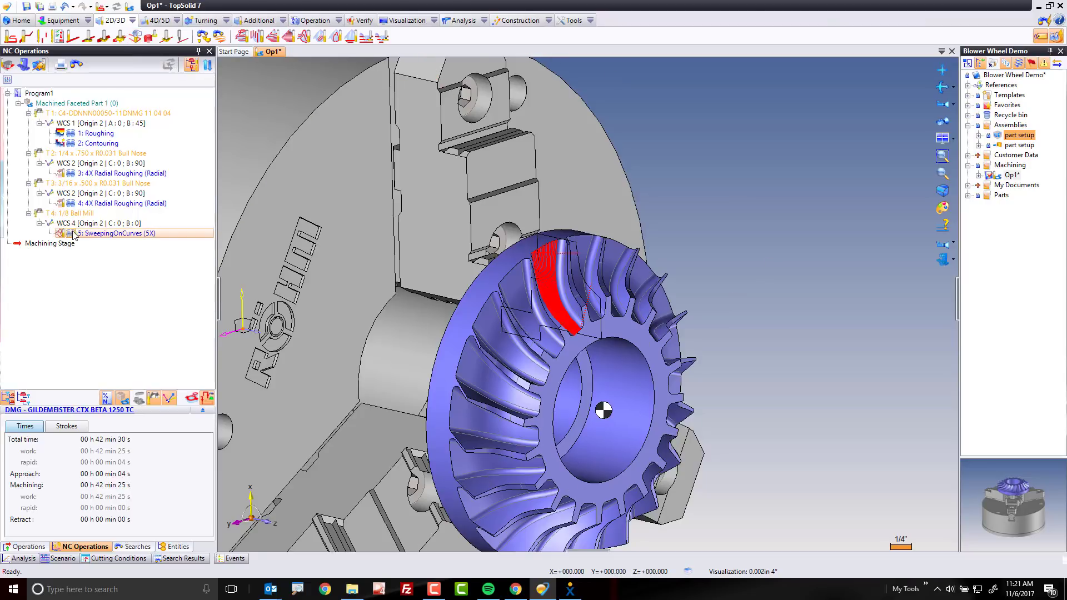
{"action": "scroll", "coordinate": [551, 260], "scroll_direction": "up", "scroll_amount": 5}
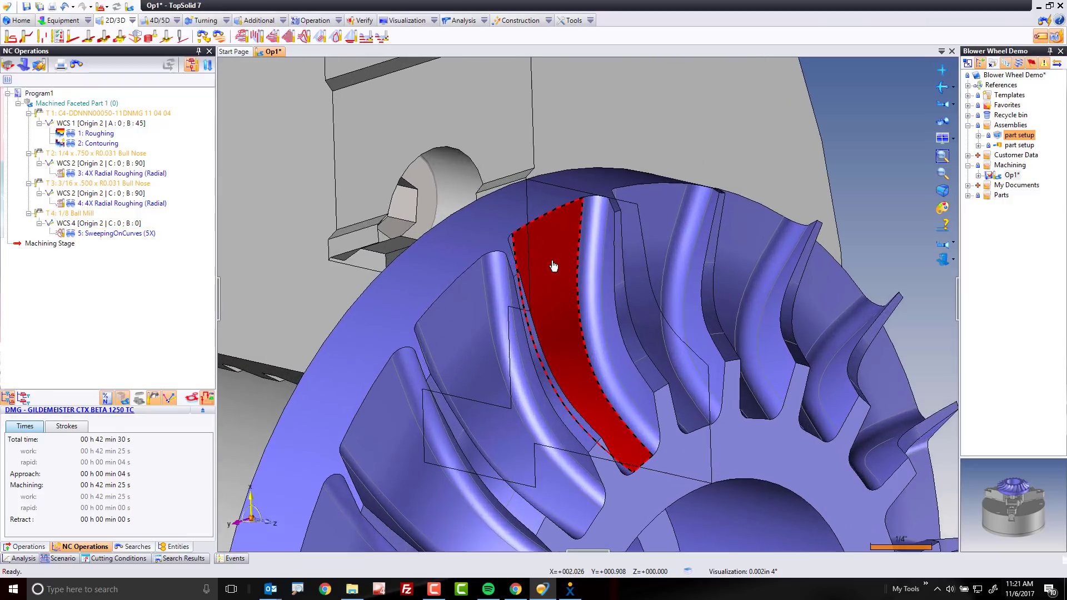
{"action": "scroll", "coordinate": [552, 266], "scroll_direction": "up", "scroll_amount": 2}
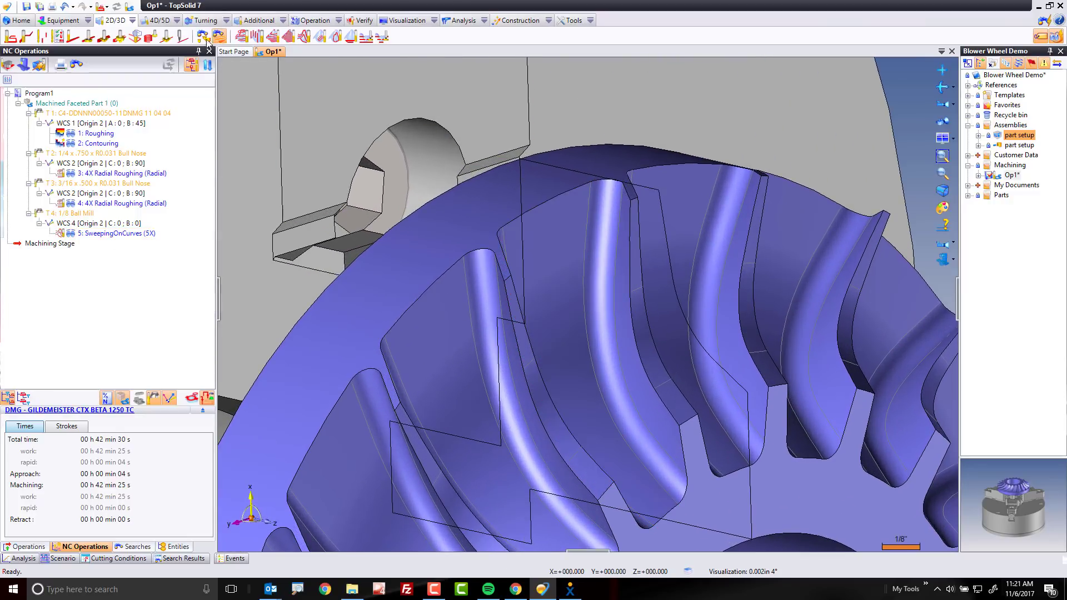
{"action": "left_click", "coordinate": [130, 7]}
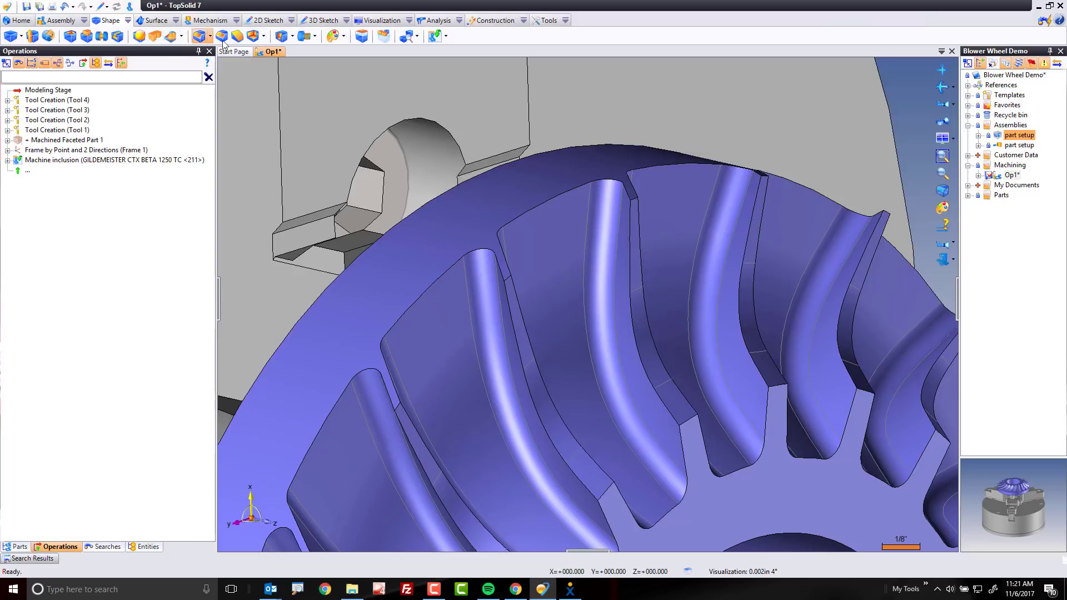
Copy both channel-bounding blade edges into Sketch 1, reversing the second edge's direction
{"action": "left_click", "coordinate": [321, 20]}
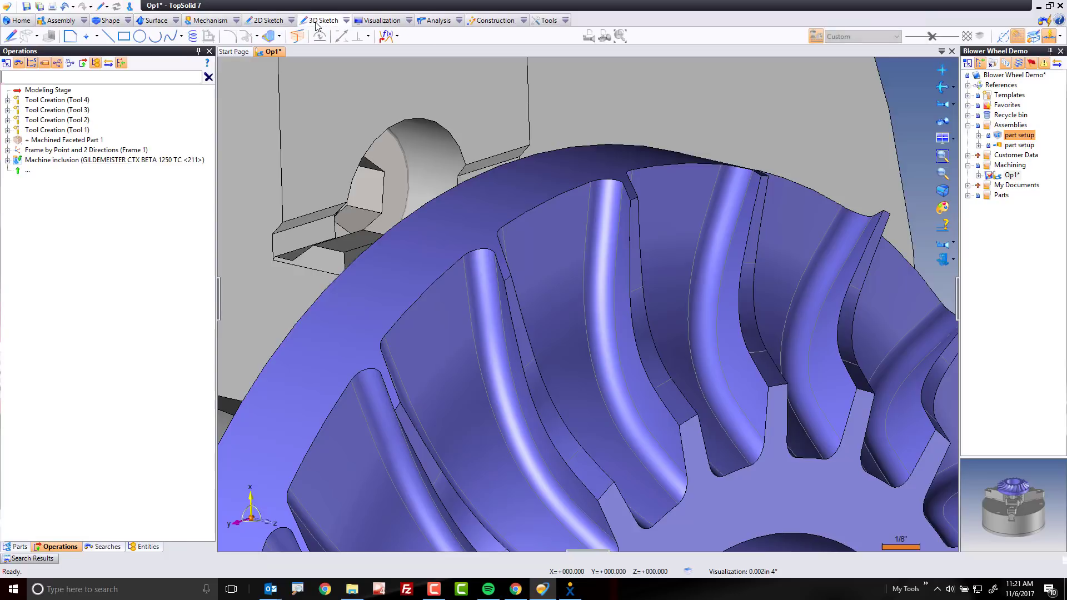
{"action": "left_click", "coordinate": [269, 36]}
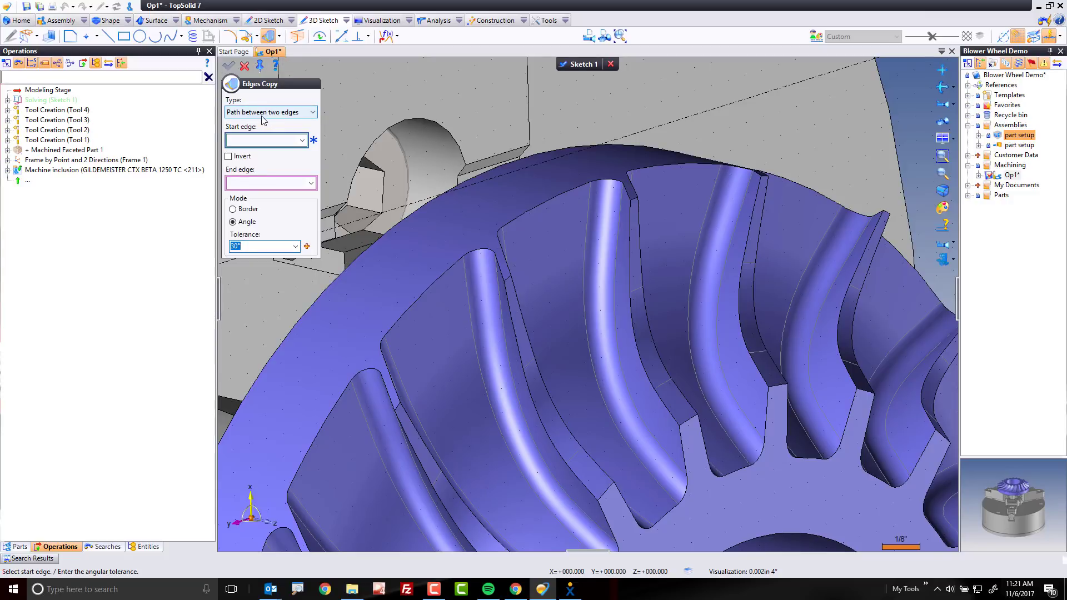
{"action": "left_click", "coordinate": [678, 425]}
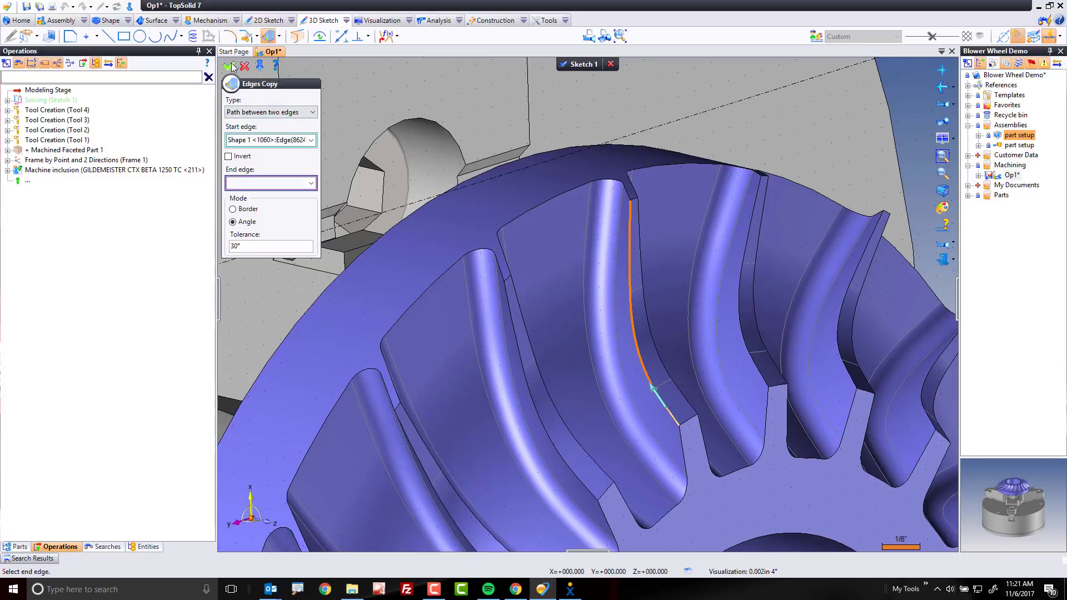
{"action": "left_click", "coordinate": [231, 66]}
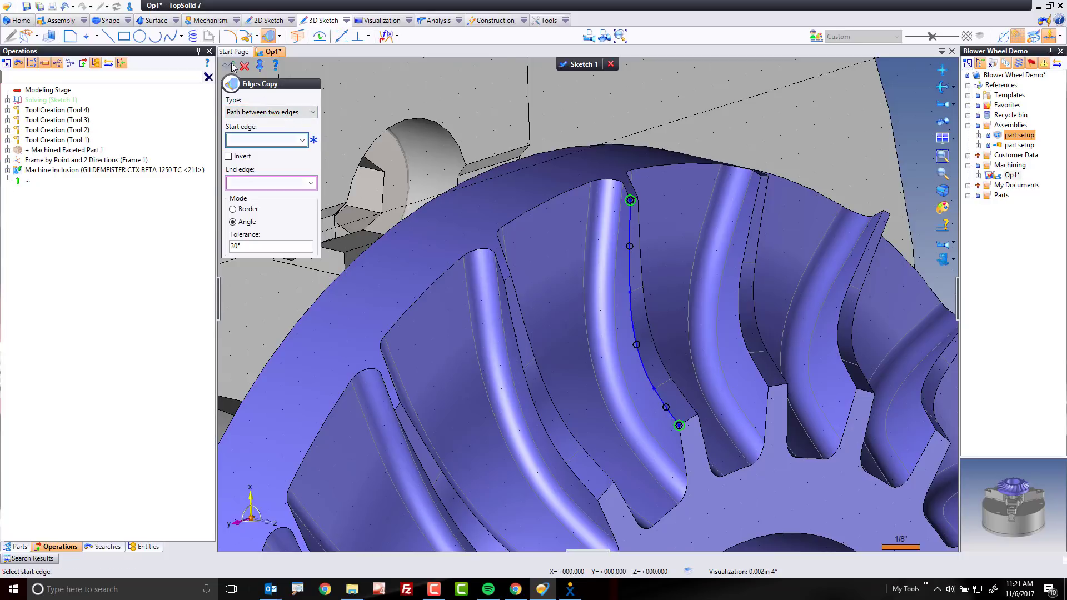
{"action": "left_click", "coordinate": [607, 475]}
{"action": "left_click", "coordinate": [614, 483]}
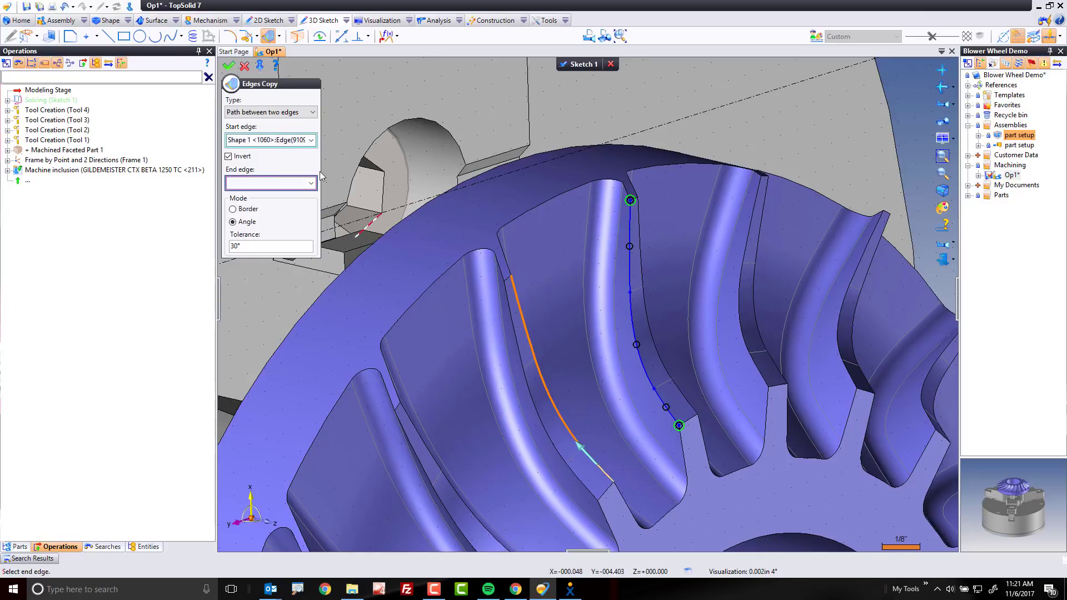
{"action": "left_click", "coordinate": [229, 67]}
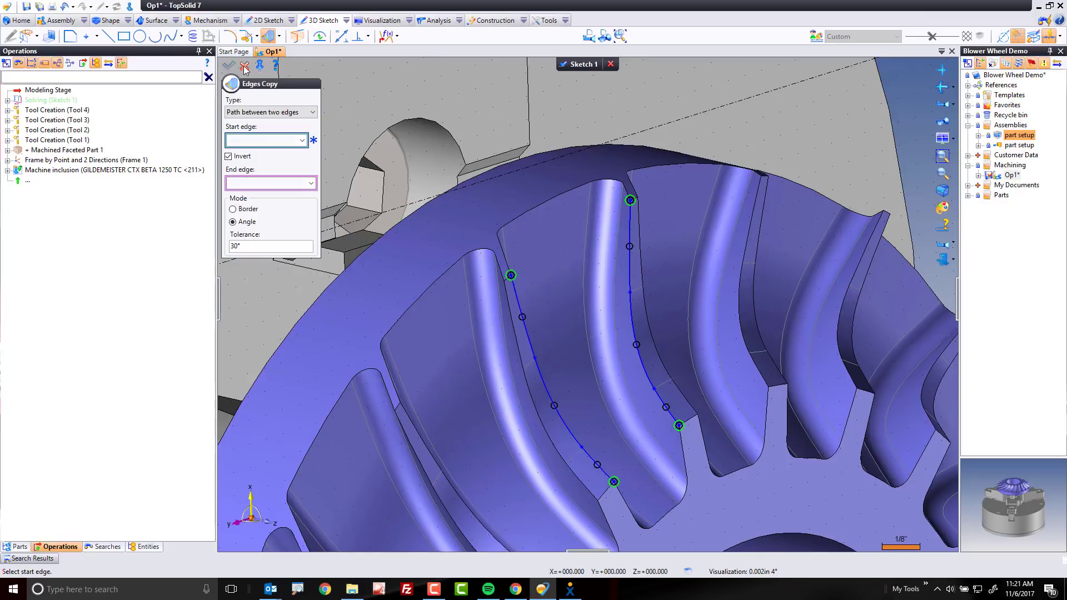
{"action": "left_click", "coordinate": [245, 67]}
Create a Middle curve between the two copied edges, flipping one profile to match directions
{"action": "left_click", "coordinate": [391, 38]}
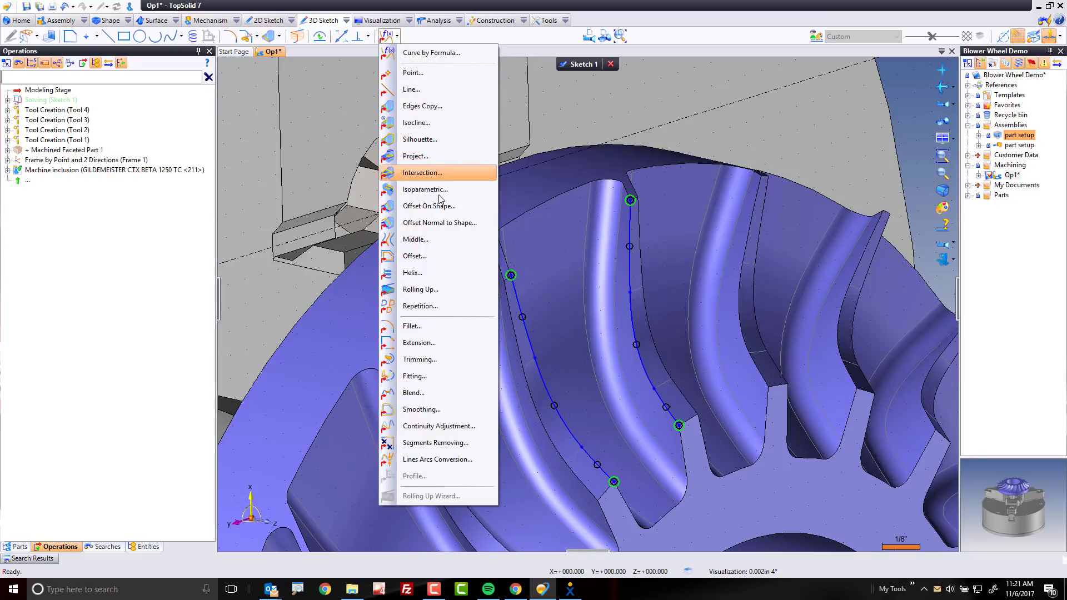
{"action": "left_click", "coordinate": [448, 240]}
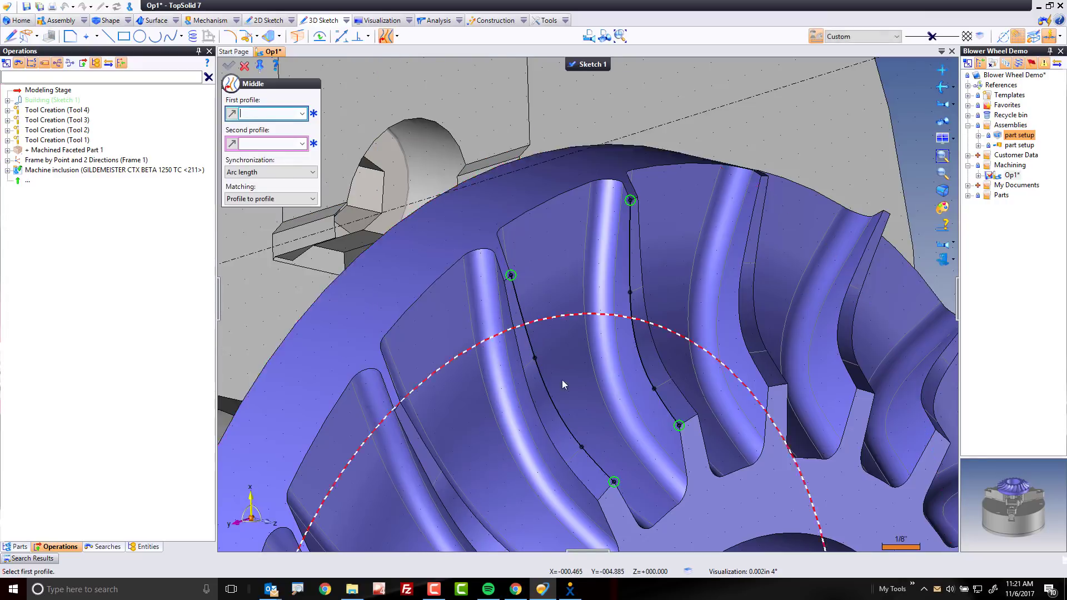
{"action": "left_click", "coordinate": [654, 436]}
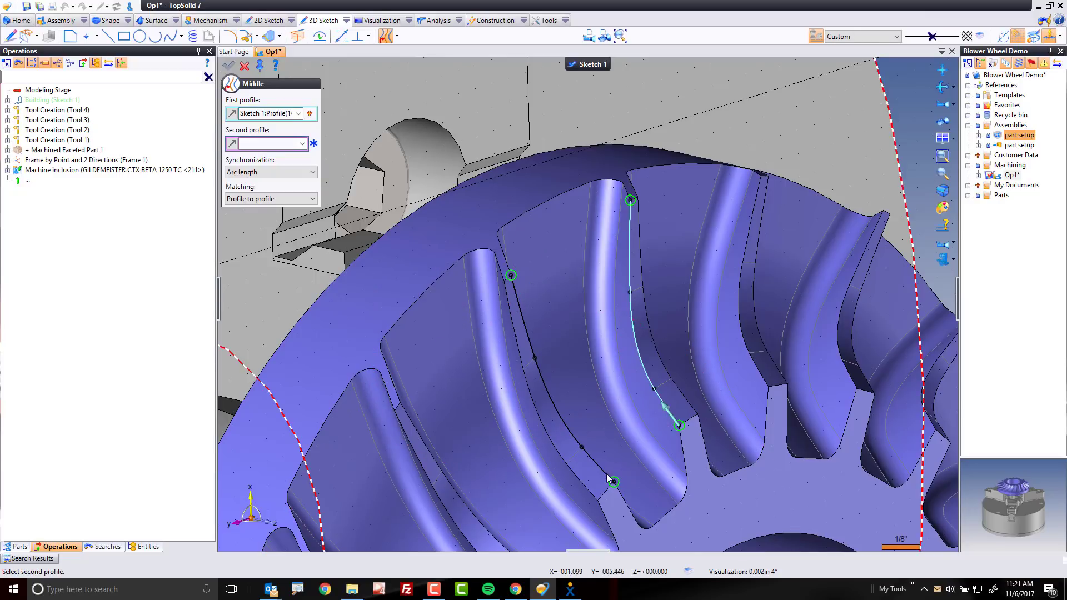
{"action": "left_click", "coordinate": [578, 445]}
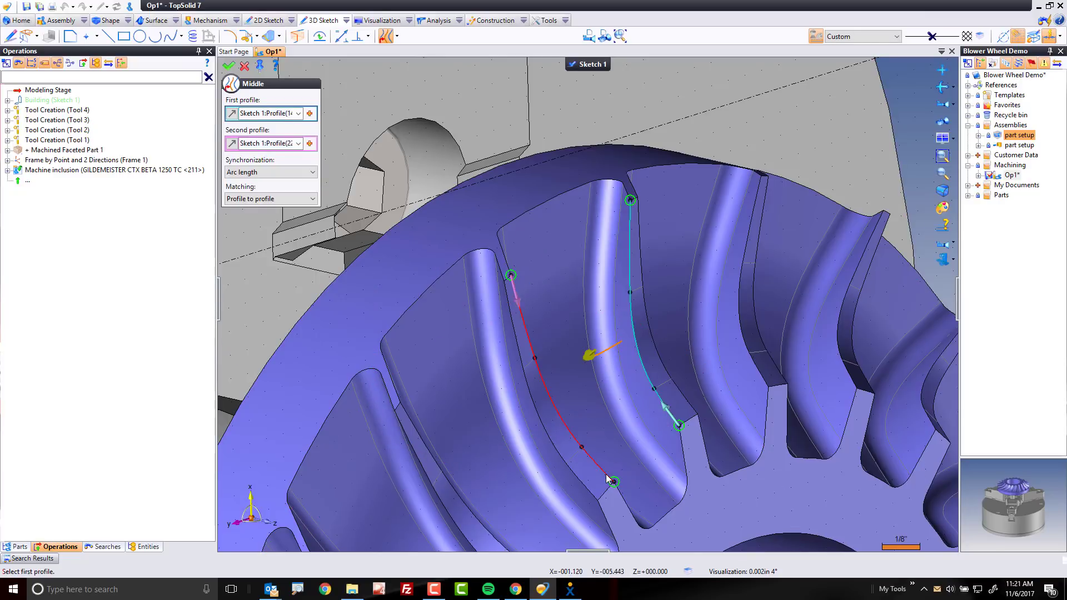
{"action": "left_click", "coordinate": [520, 298]}
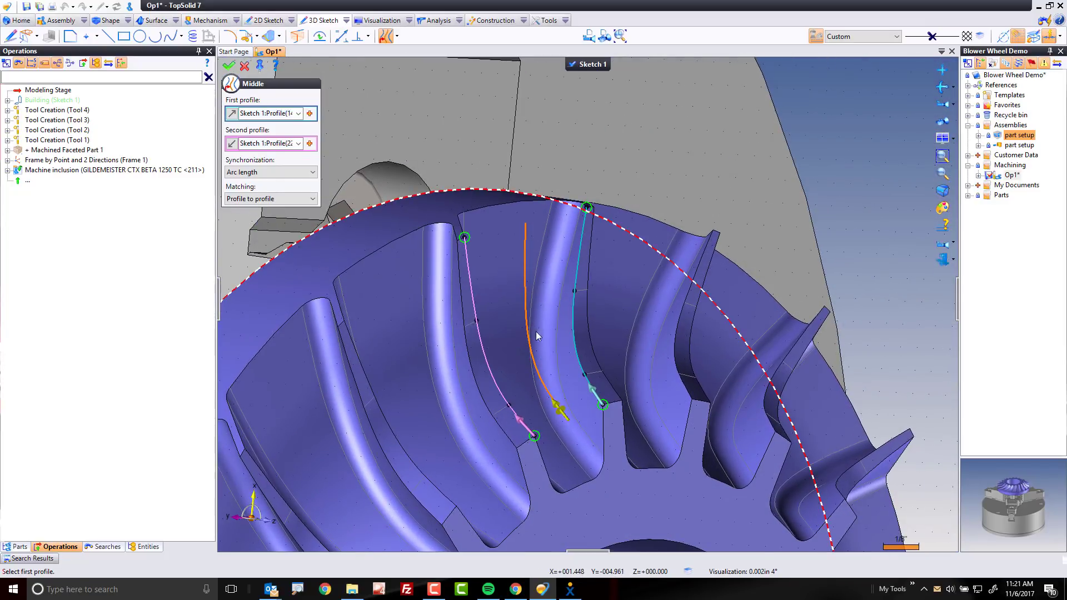
{"action": "left_click", "coordinate": [228, 66]}
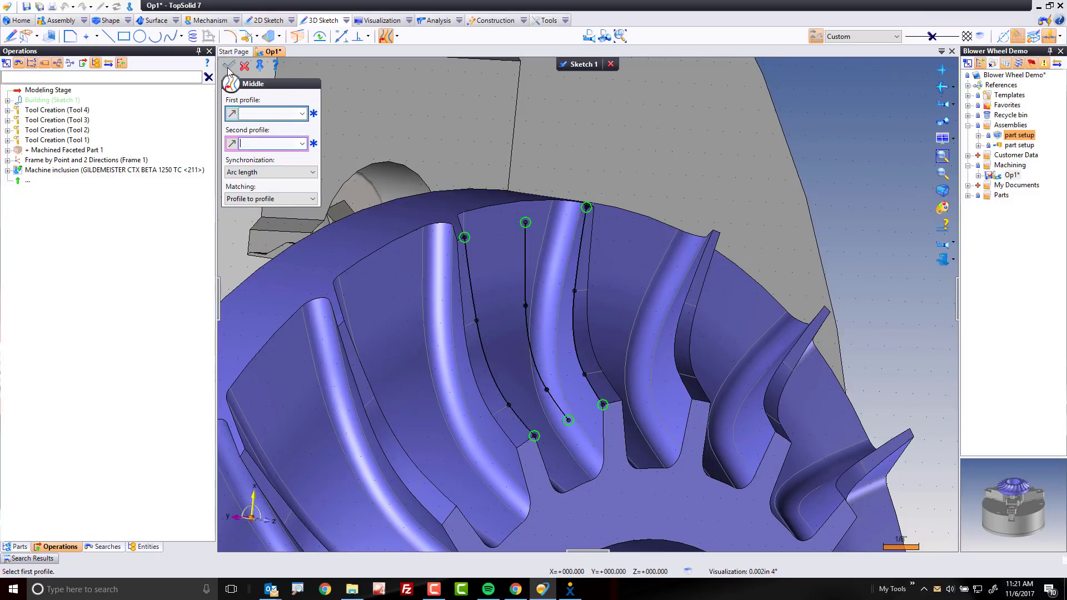
{"action": "left_click", "coordinate": [228, 67]}
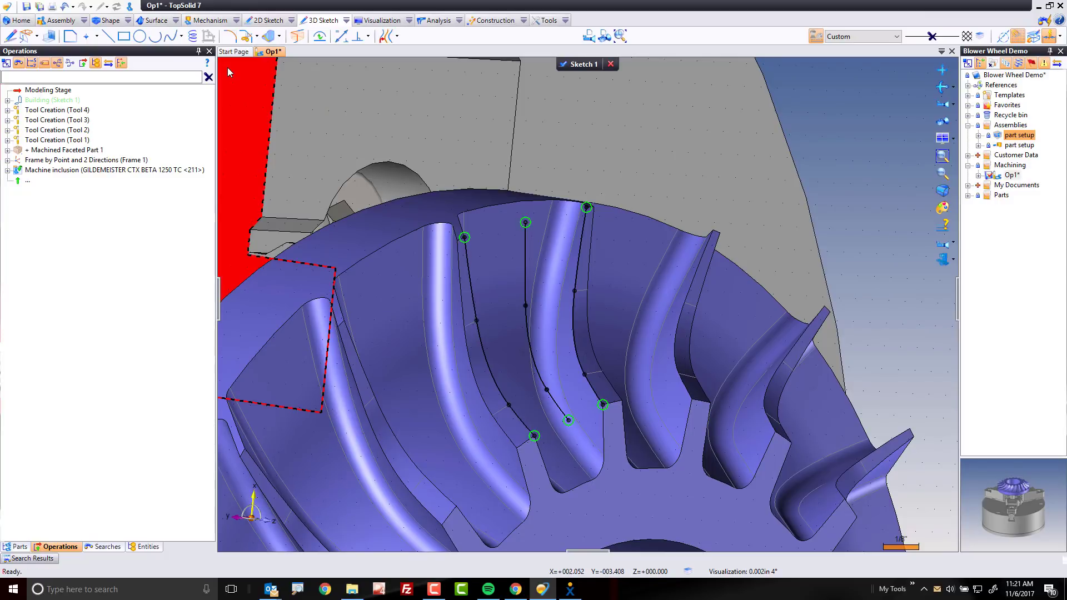
Validate Sketch 1 and start a repetition with Sketch 1 as the entity to repeat
{"action": "left_click", "coordinate": [563, 64]}
{"action": "scroll", "coordinate": [565, 205], "scroll_direction": "down", "scroll_amount": 3}
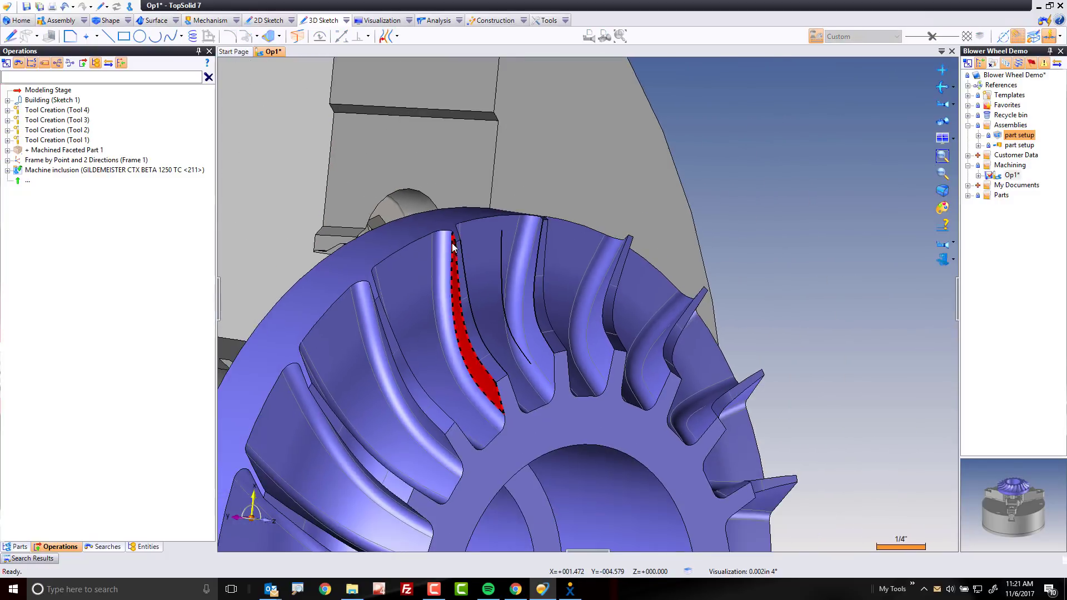
{"action": "left_click", "coordinate": [491, 20]}
{"action": "left_click", "coordinate": [380, 38]}
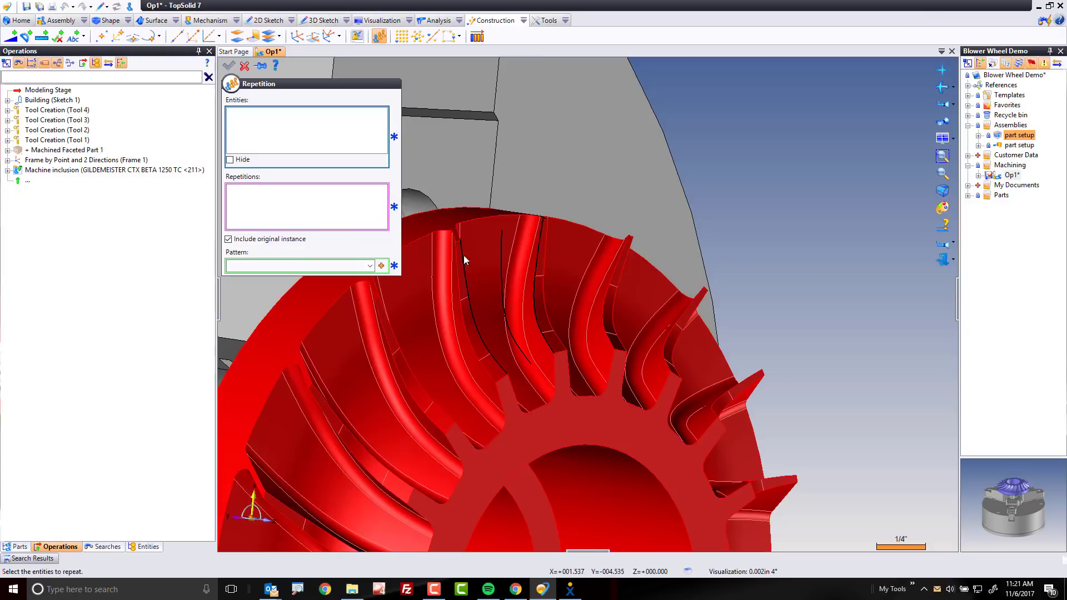
{"action": "left_click", "coordinate": [502, 266]}
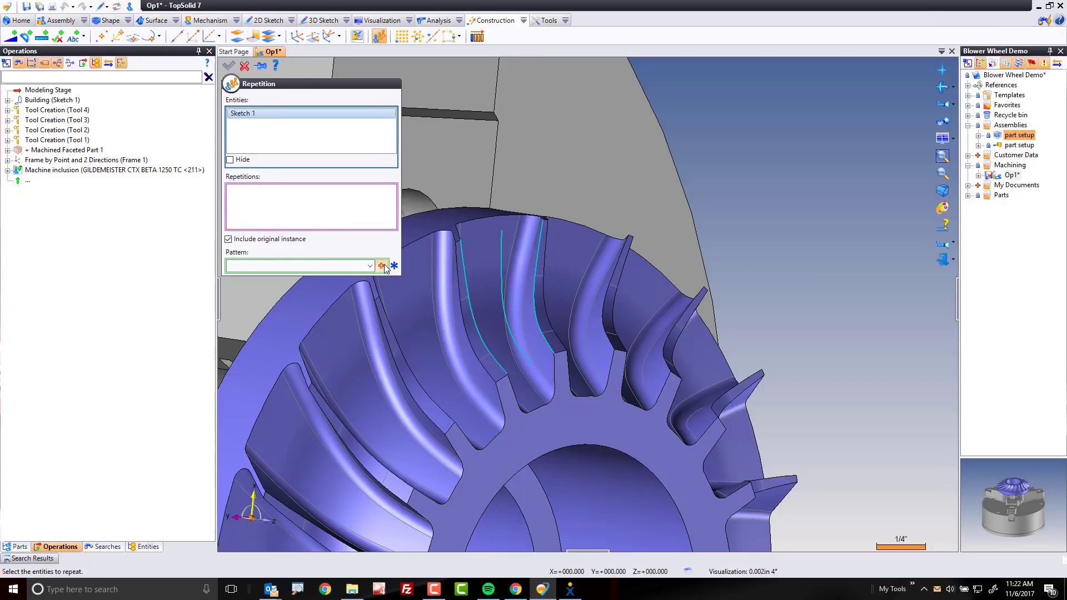
Add a linear pattern along the Absolute Z Axis with .25in distance and 2 instances
{"action": "left_click", "coordinate": [381, 266]}
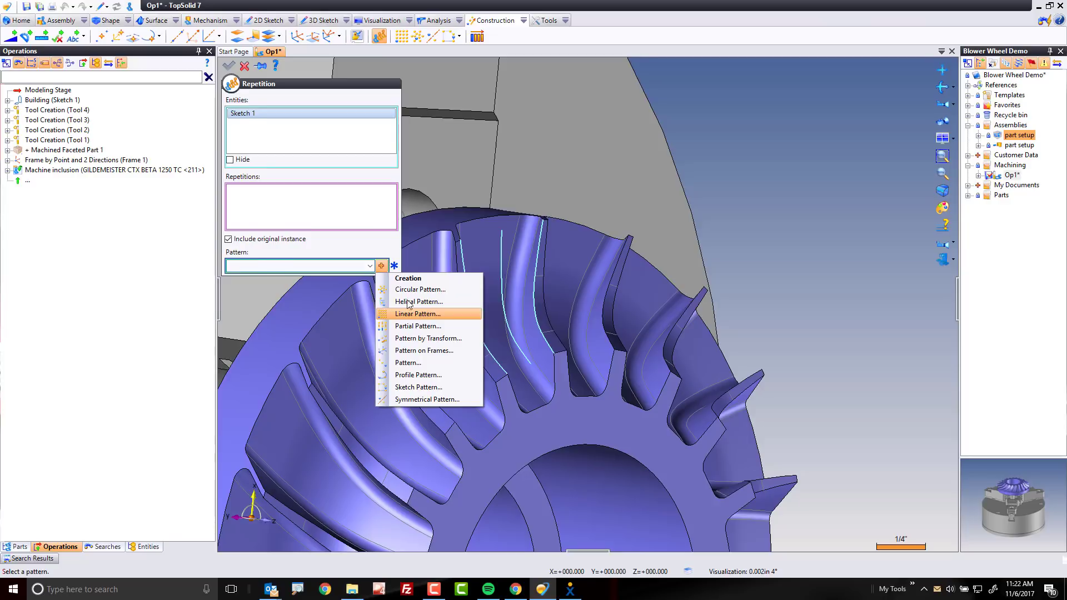
{"action": "left_click", "coordinate": [417, 313]}
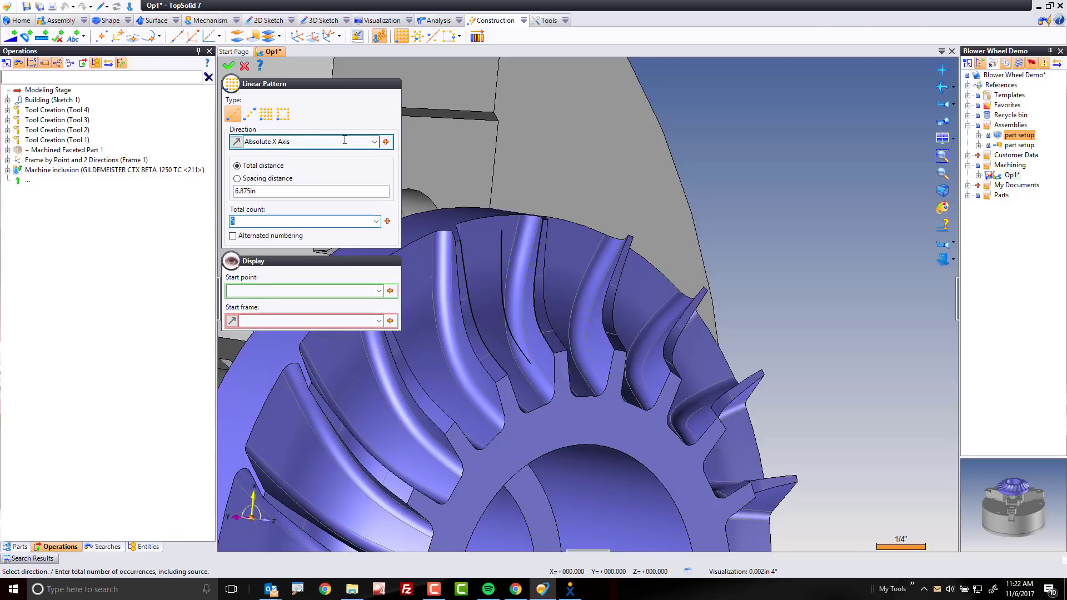
{"action": "left_click", "coordinate": [376, 143]}
{"action": "left_click", "coordinate": [352, 166]}
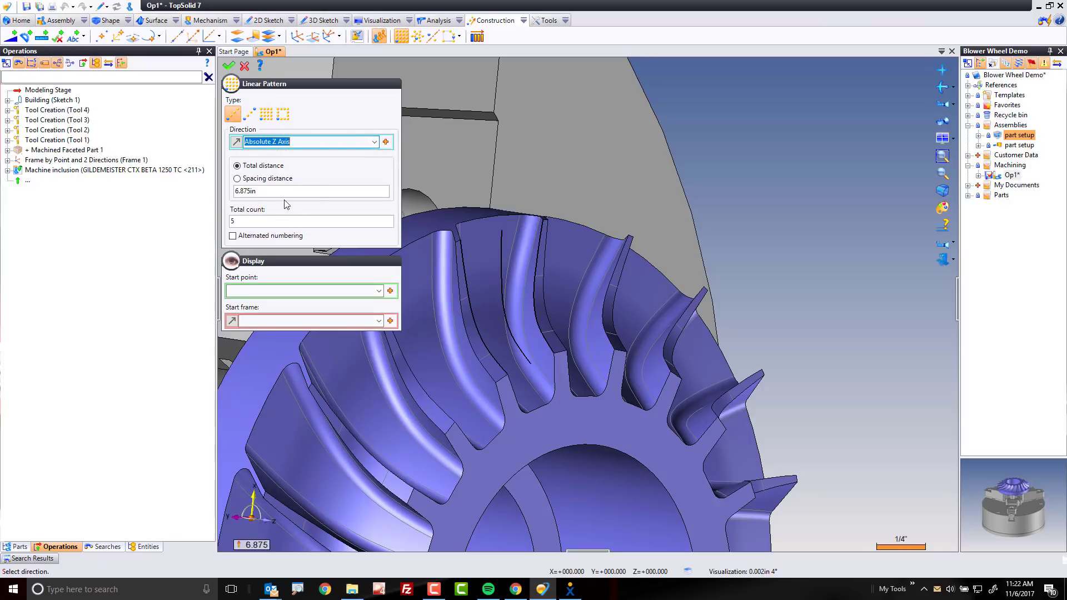
{"action": "left_click", "coordinate": [282, 192]}
{"action": "key", "text": "Tab"}
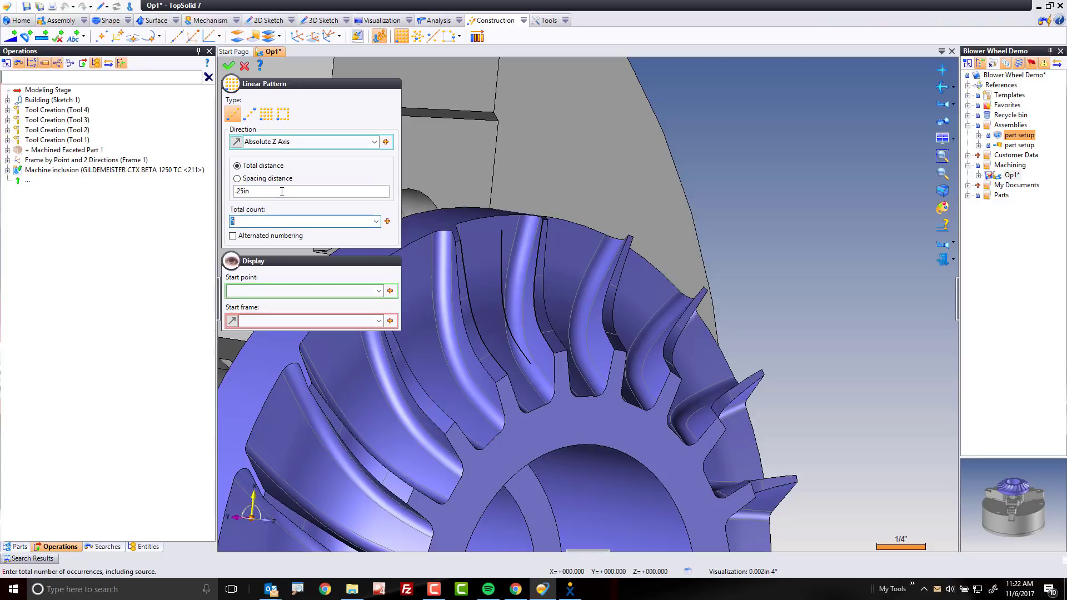
{"action": "key", "text": "Tab"}
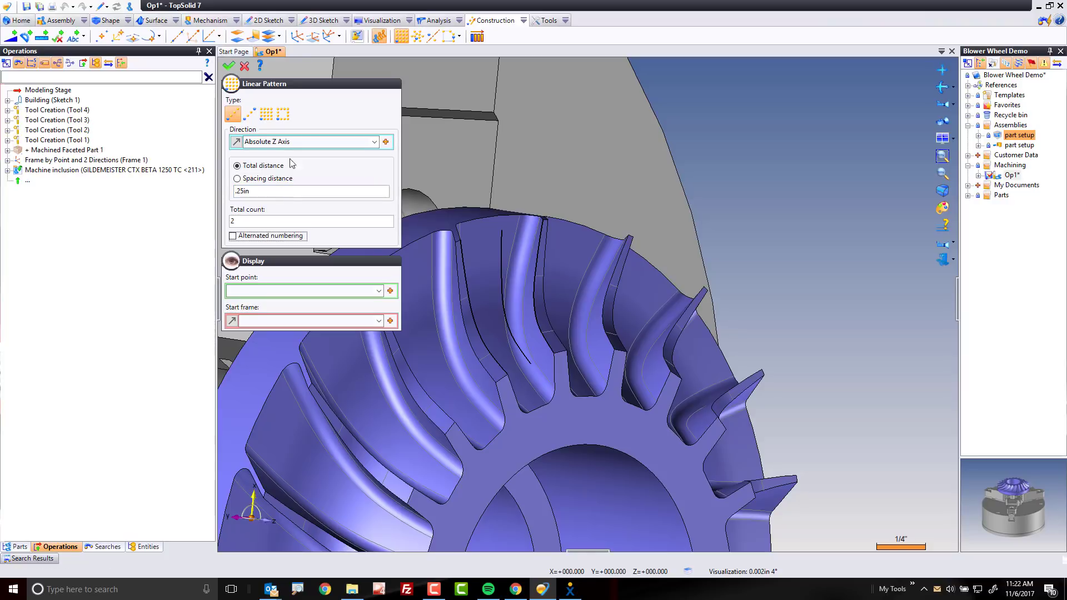
{"action": "left_click", "coordinate": [228, 66]}
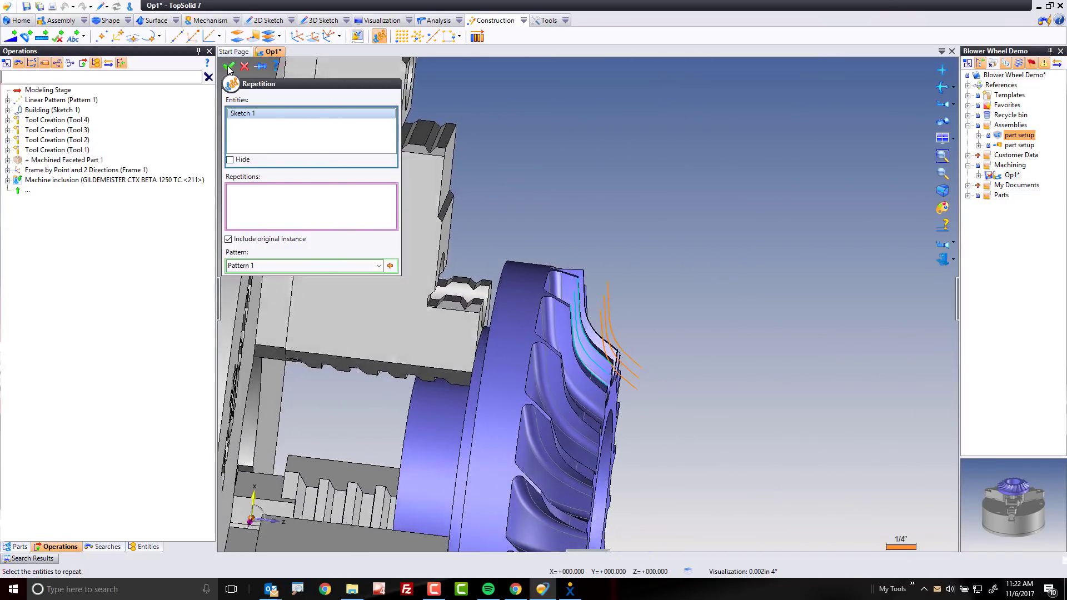
Validate Repetition 1 and change its linear pattern Length to .1875in
{"action": "scroll", "coordinate": [622, 317], "scroll_direction": "up", "scroll_amount": 3}
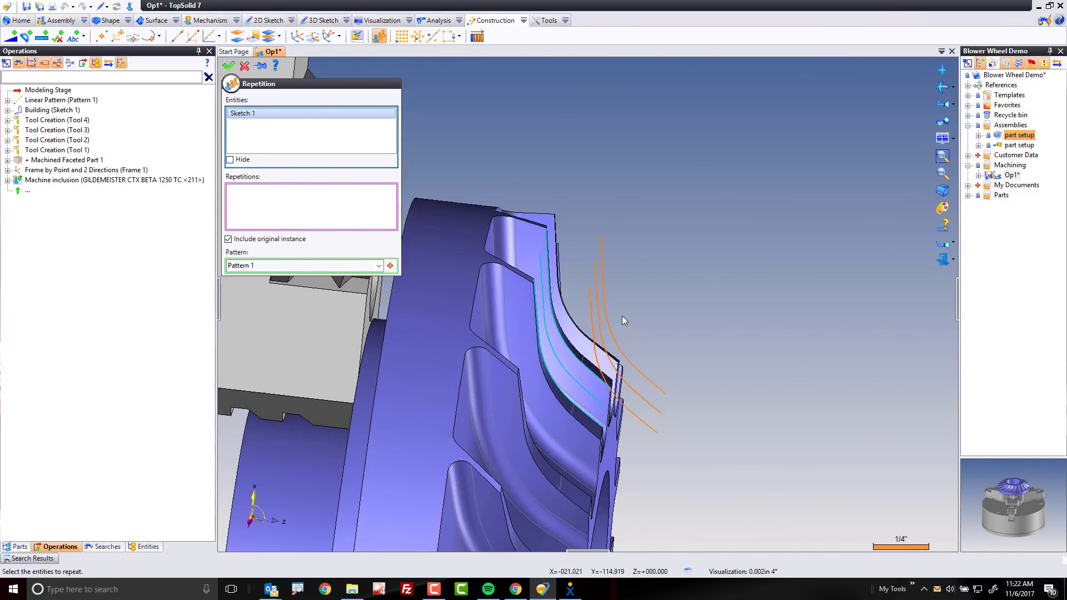
{"action": "left_click", "coordinate": [229, 65]}
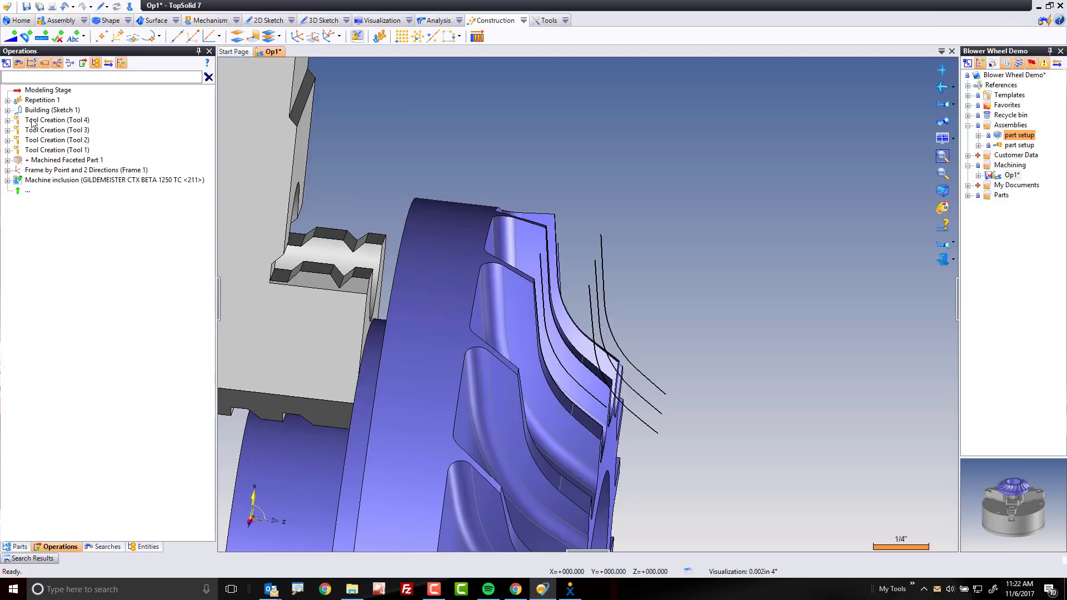
{"action": "left_click", "coordinate": [8, 100]}
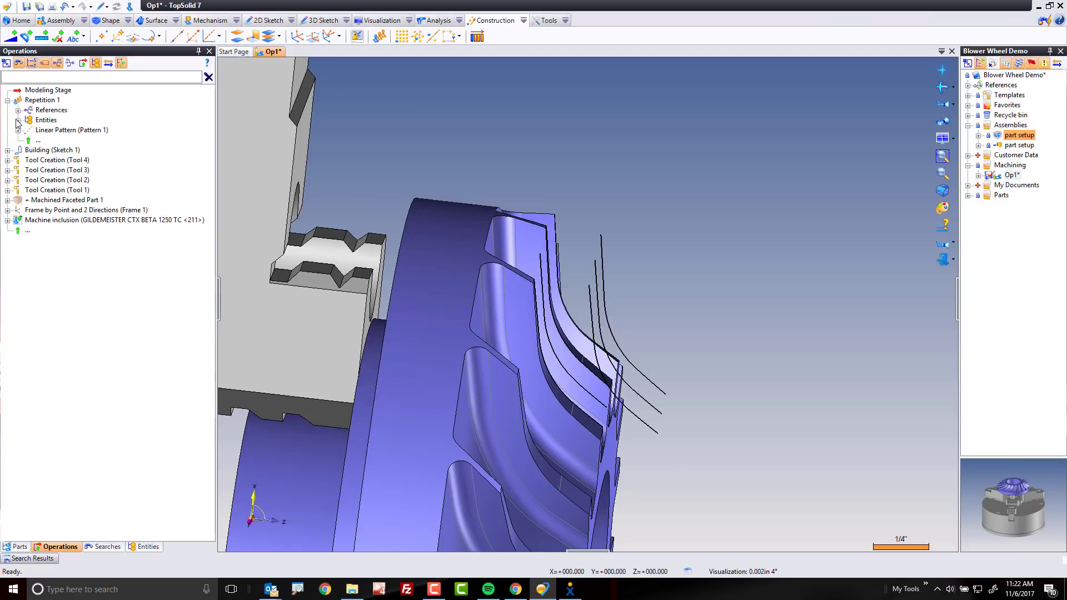
{"action": "left_click", "coordinate": [19, 131]}
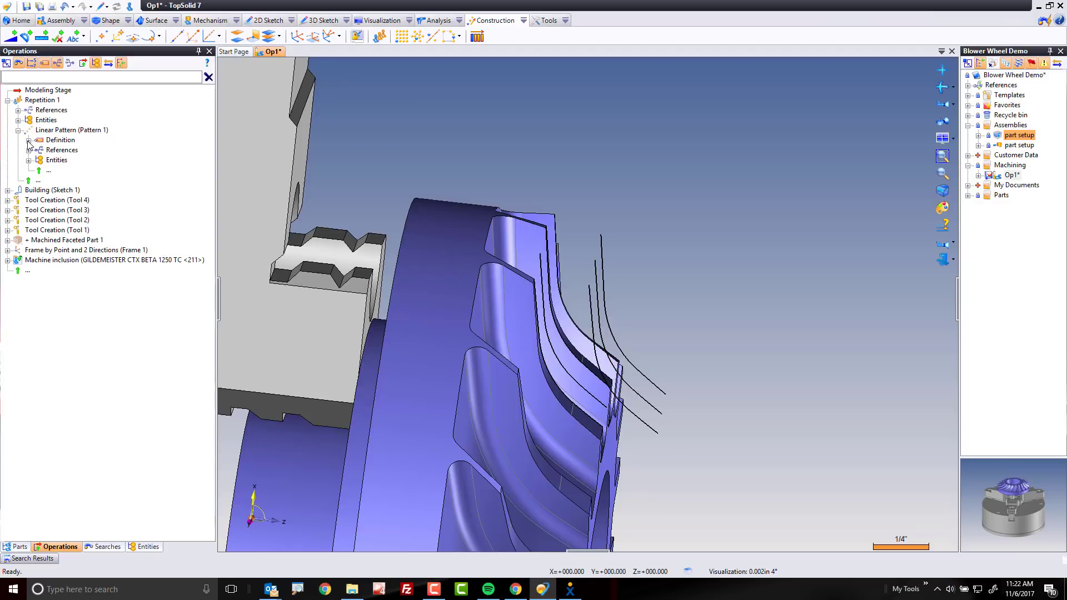
{"action": "left_click", "coordinate": [28, 141]}
{"action": "double_click", "coordinate": [87, 154]}
{"action": "type", "text": ".1875"}
{"action": "key", "text": "Return"}
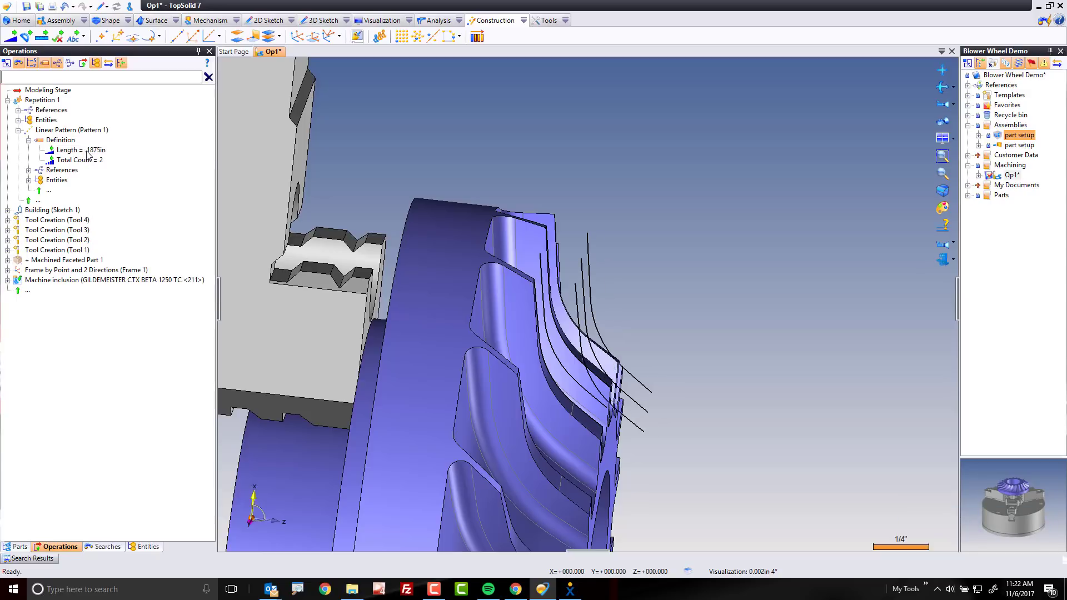
{"action": "left_click", "coordinate": [18, 131]}
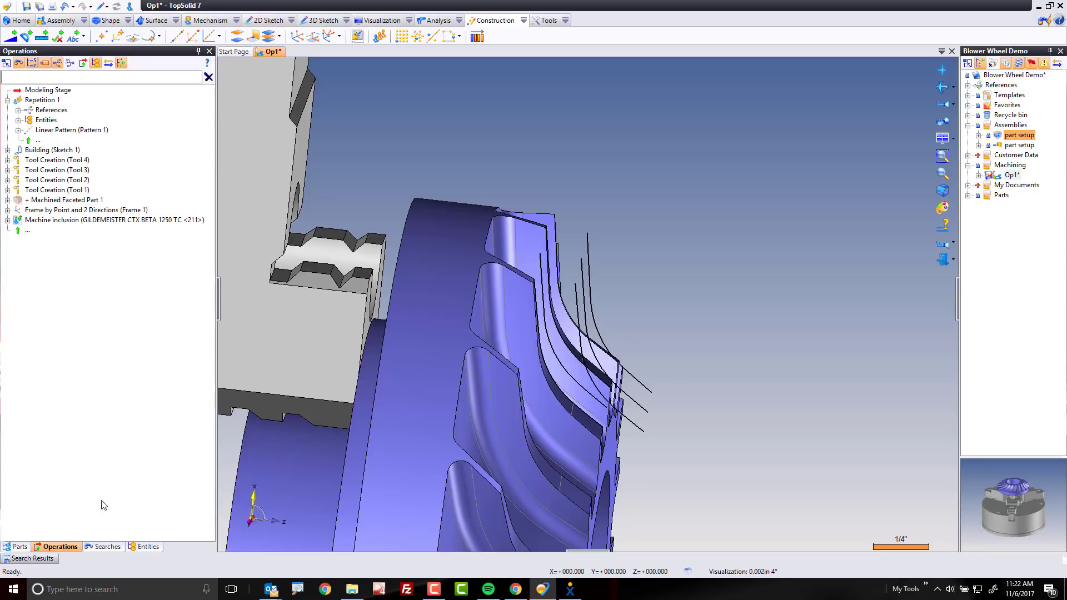
Hide the original Sketch 1 in the Sketches list, leaving patterned Sketch 2 visible
{"action": "left_click", "coordinate": [146, 546]}
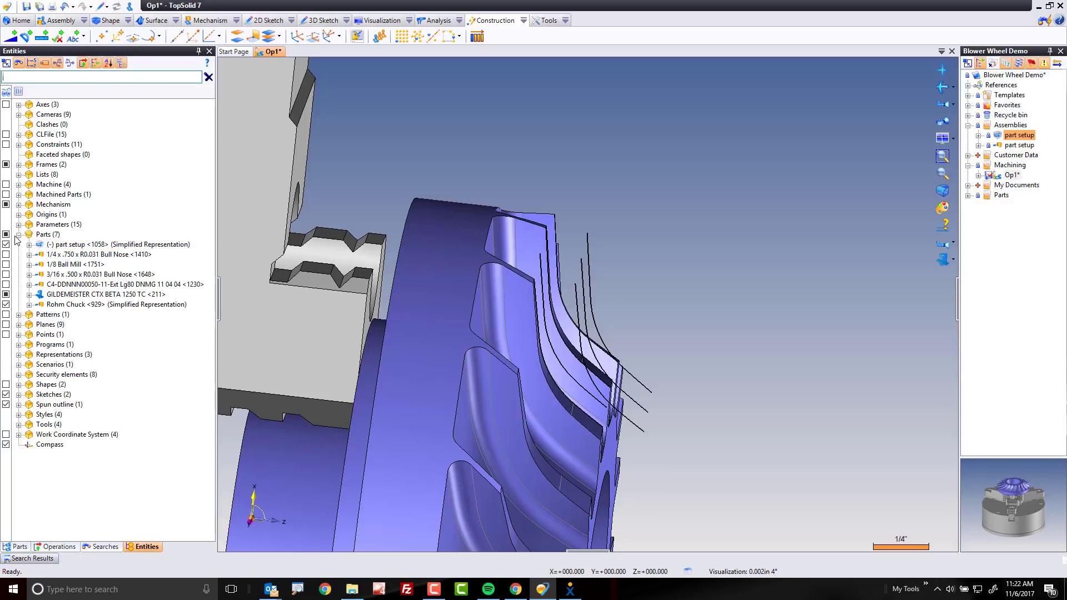
{"action": "left_click", "coordinate": [18, 235]}
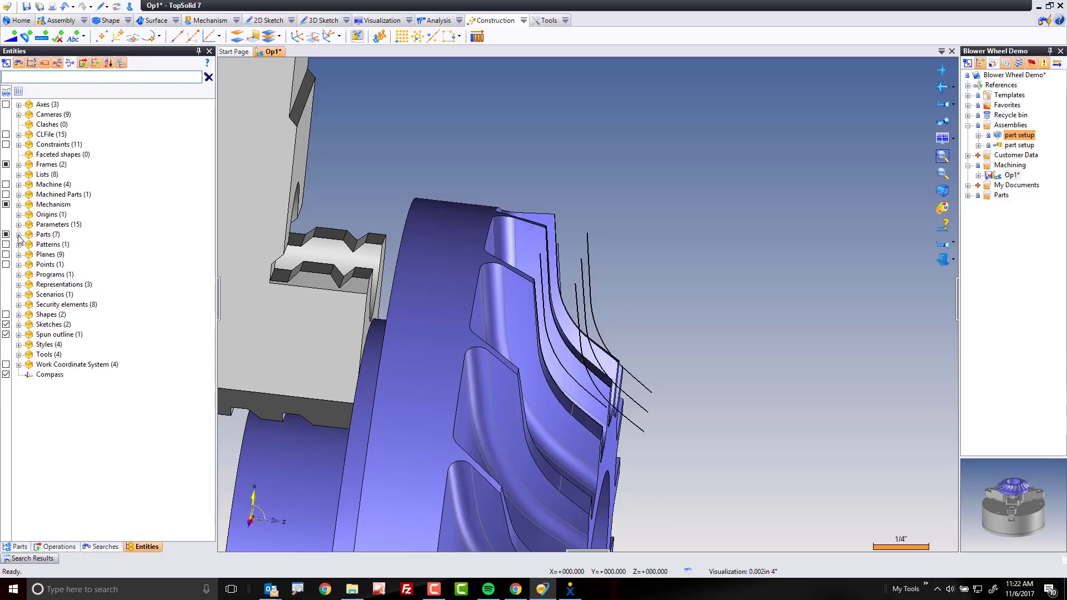
{"action": "left_click", "coordinate": [18, 325]}
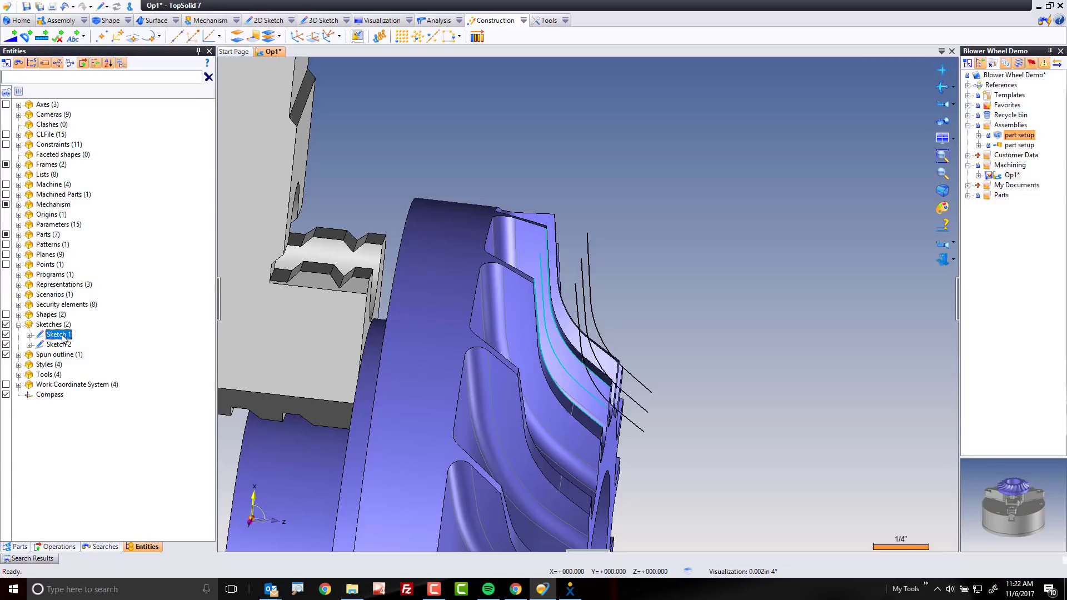
{"action": "left_click", "coordinate": [59, 345]}
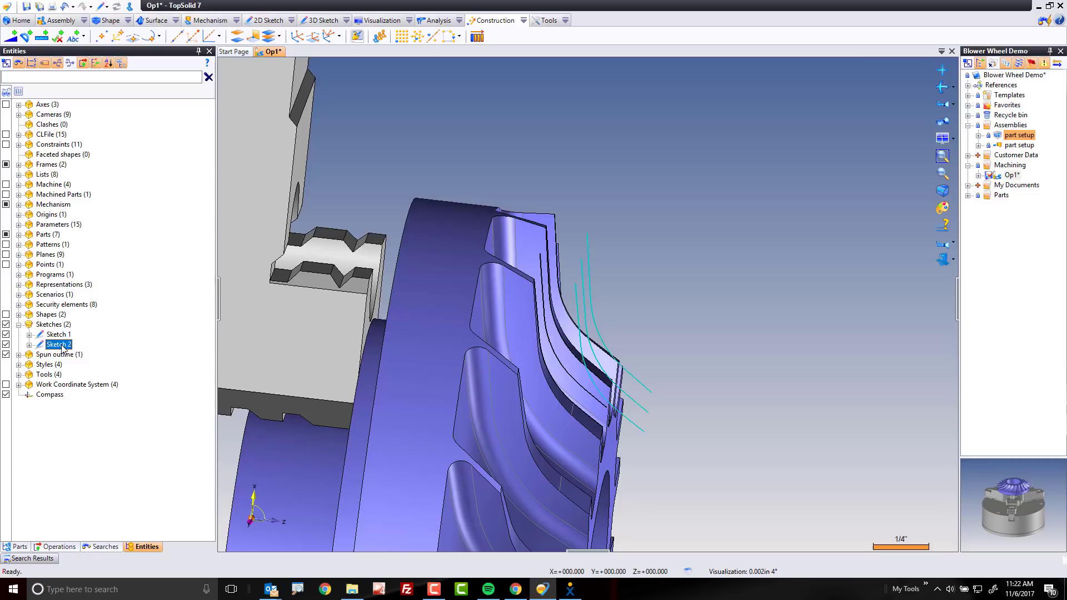
{"action": "left_click", "coordinate": [6, 335]}
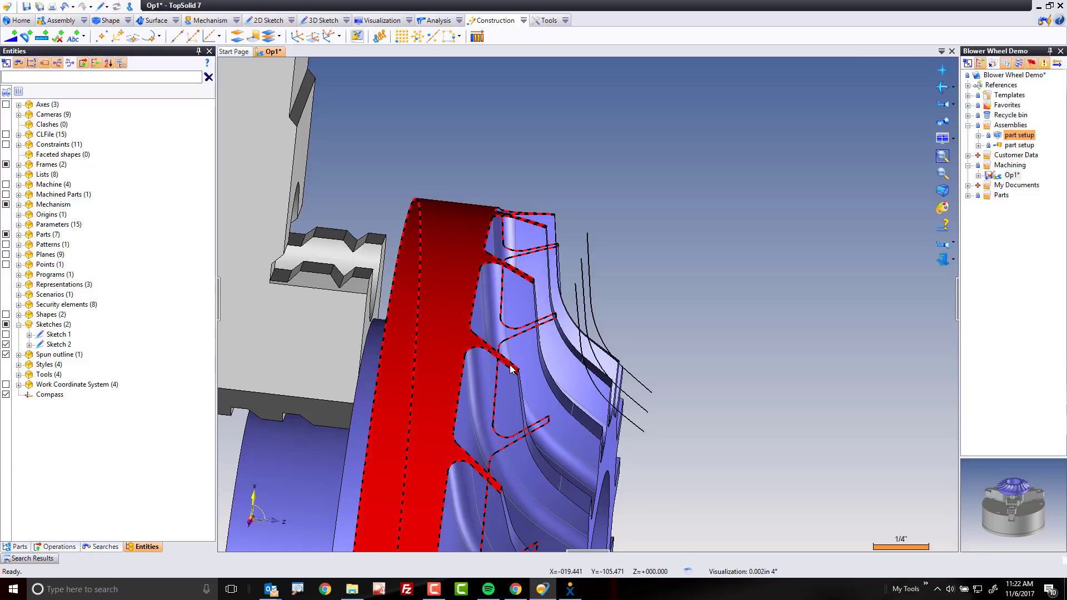
{"action": "middle_click_drag", "start_coordinate": [385, 302], "coordinate": [444, 239]}
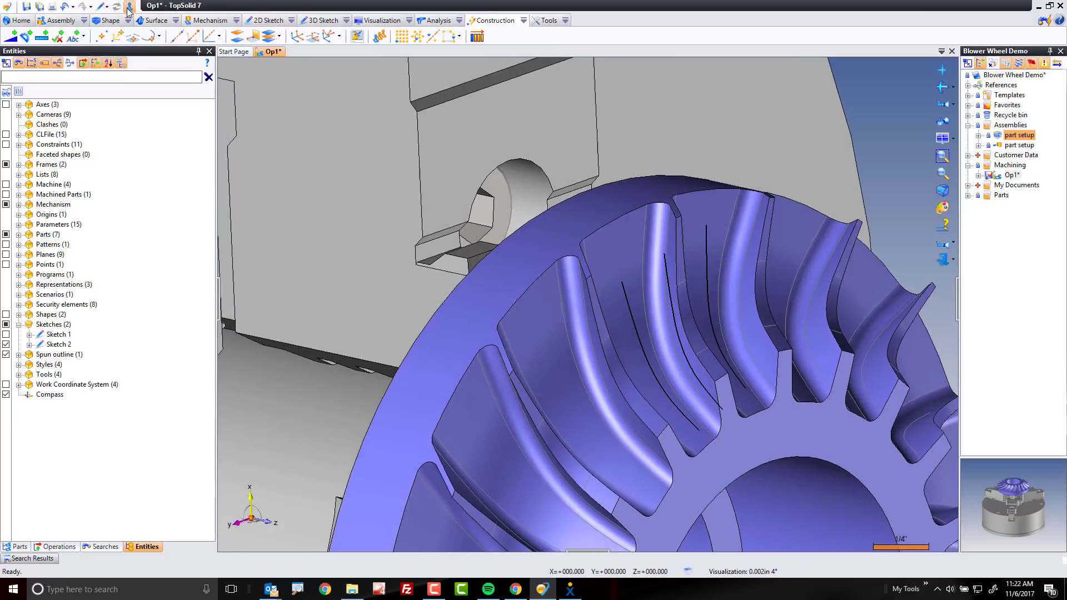
In the machining context, set SweepingOnCurves tilting to On/Inside Curve with the patterned middle curve as bounding curve
{"action": "left_click", "coordinate": [129, 7]}
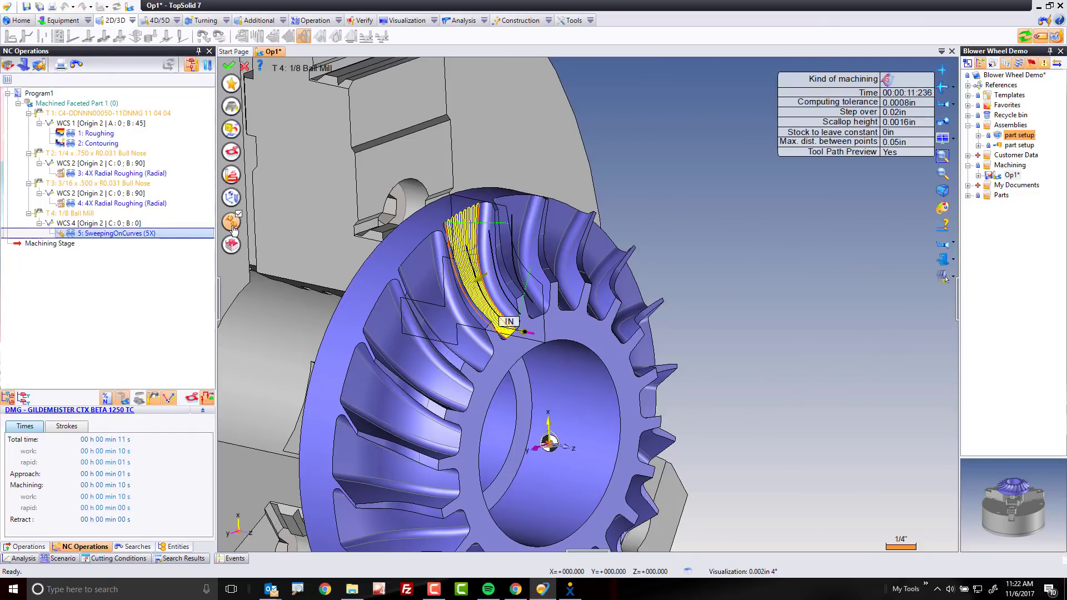
{"action": "left_click", "coordinate": [233, 228]}
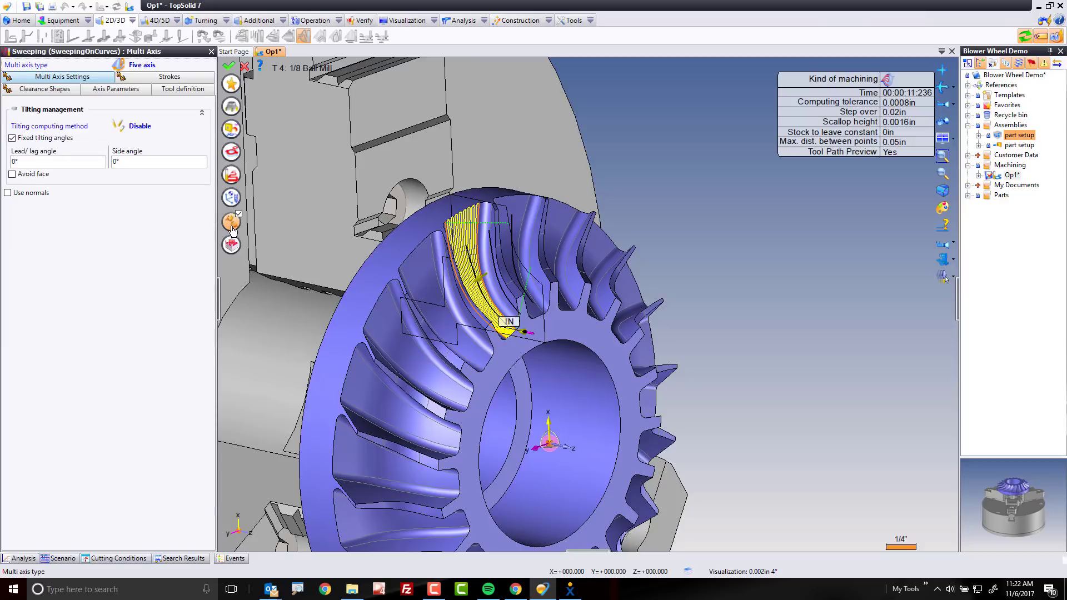
{"action": "left_click", "coordinate": [67, 127]}
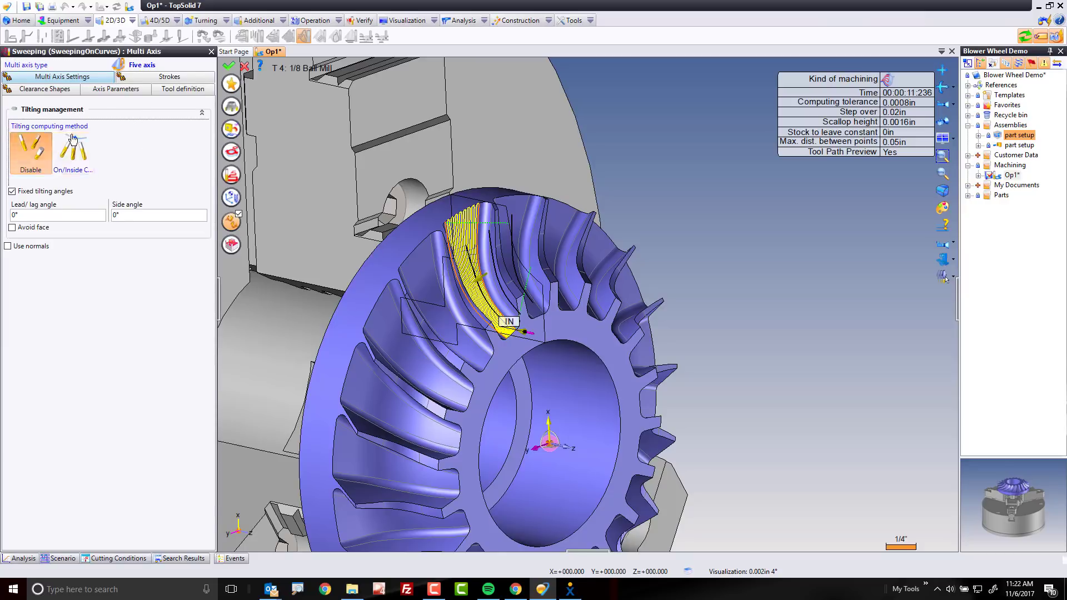
{"action": "left_click", "coordinate": [80, 165]}
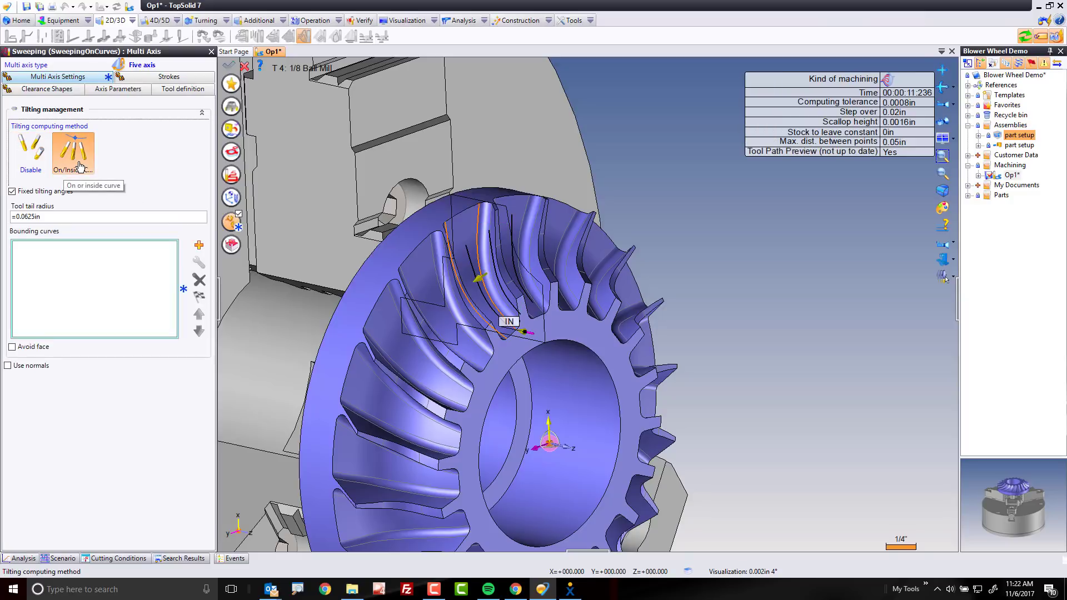
{"action": "left_click", "coordinate": [65, 281]}
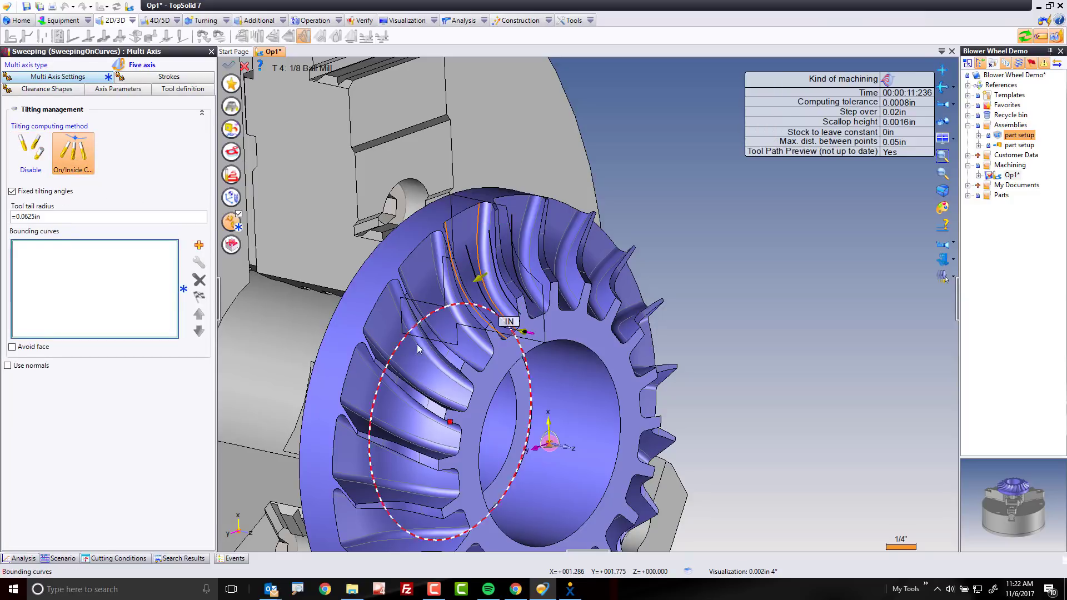
{"action": "scroll", "coordinate": [498, 299], "scroll_direction": "up", "scroll_amount": 5}
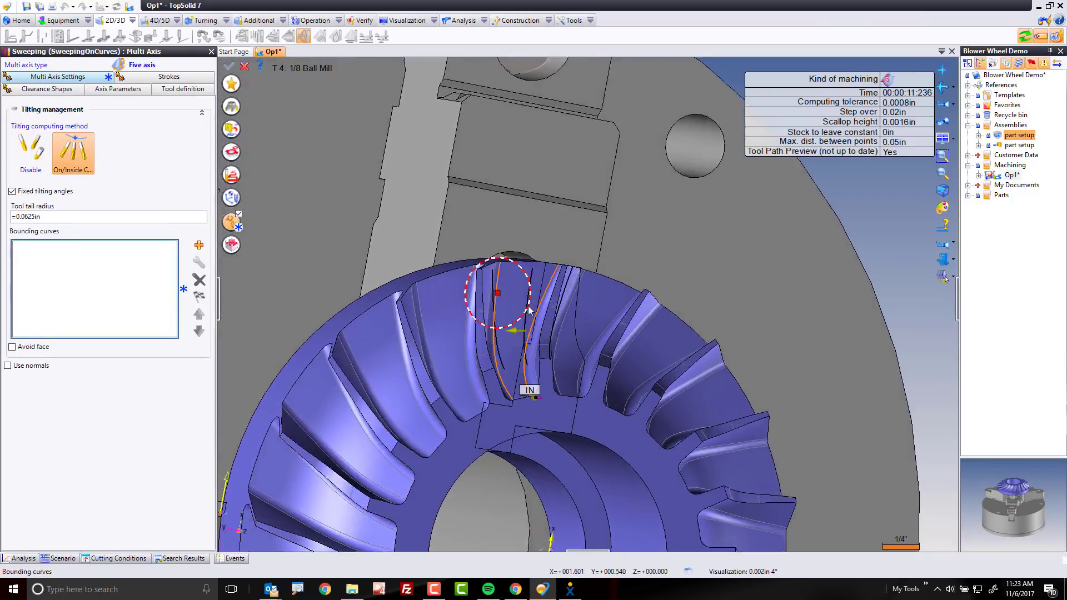
{"action": "left_click", "coordinate": [529, 295]}
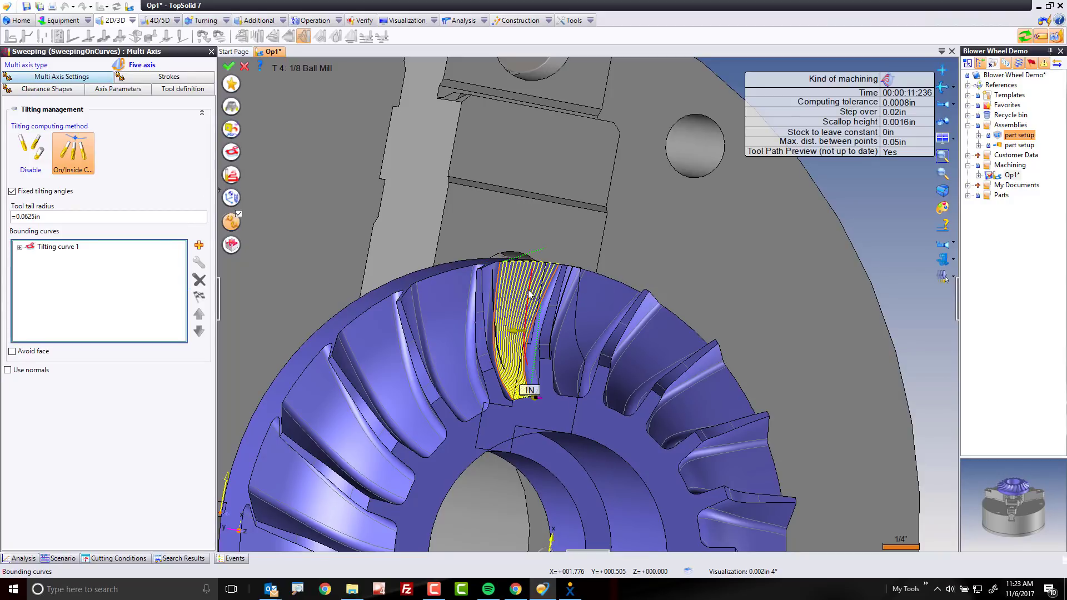
Validate the SweepingOnCurves (5X) edit to recompute its toolpath with the new tilting
{"action": "left_click", "coordinate": [230, 69]}
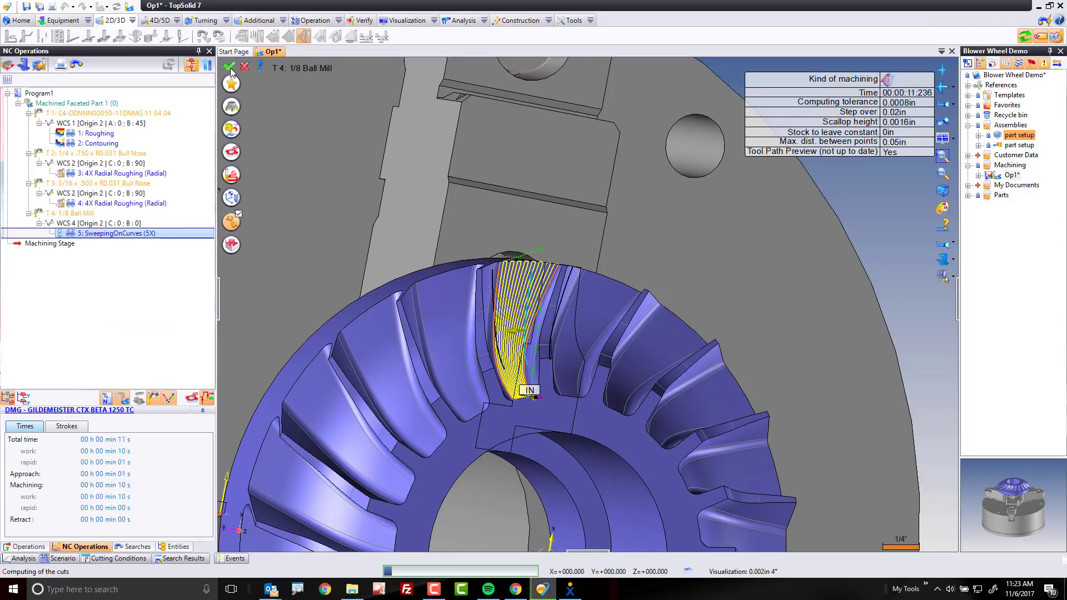